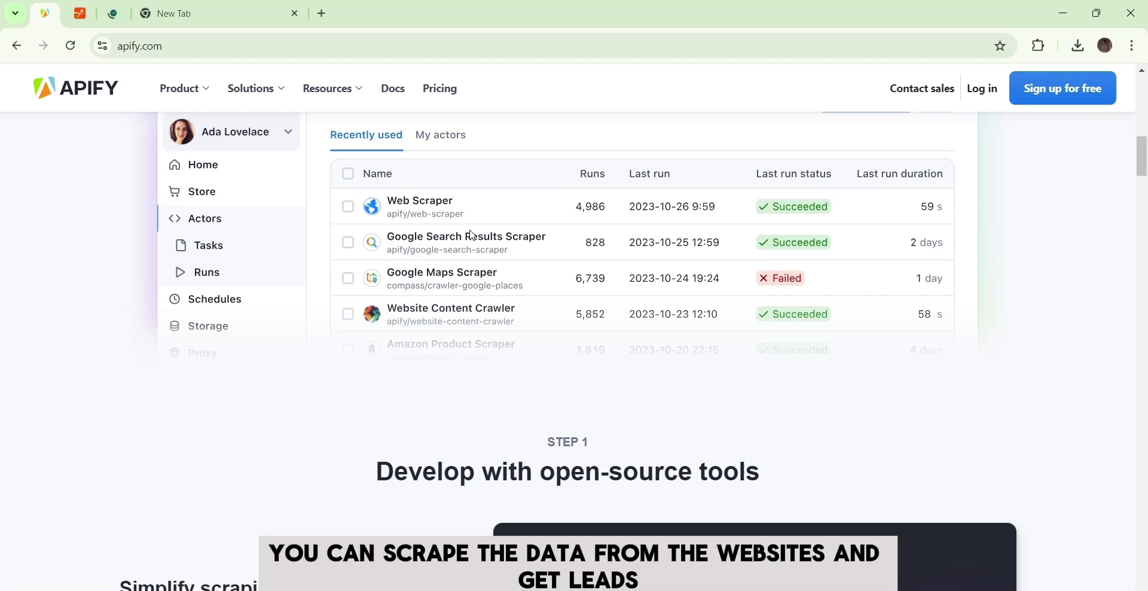
- Look through the Apify homepage's product, actor, testimonial and footer sections, and return to its opening section
{"action": "scroll", "coordinate": [473, 235], "scroll_direction": "down", "scroll_amount": 18}
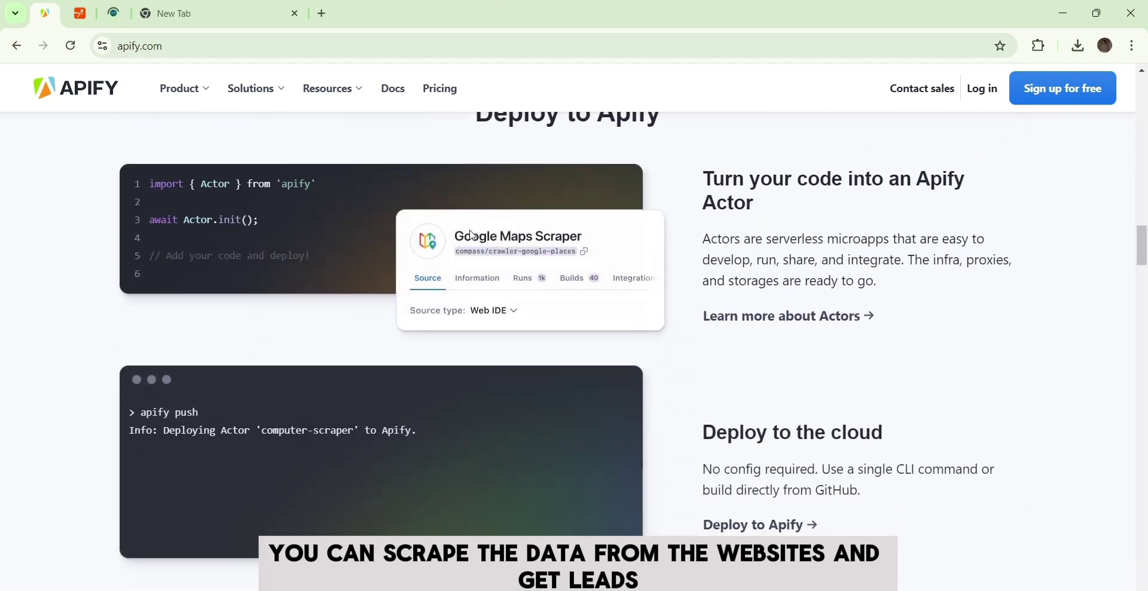
{"action": "scroll", "coordinate": [473, 235], "scroll_direction": "down", "scroll_amount": 15}
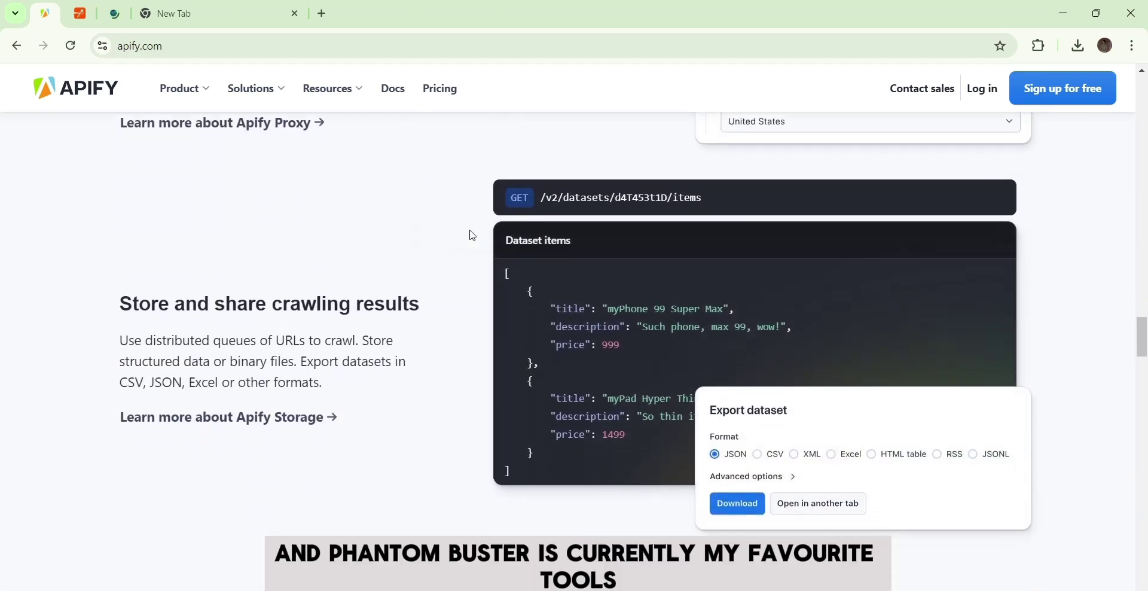
{"action": "scroll", "coordinate": [473, 235], "scroll_direction": "down", "scroll_amount": 18}
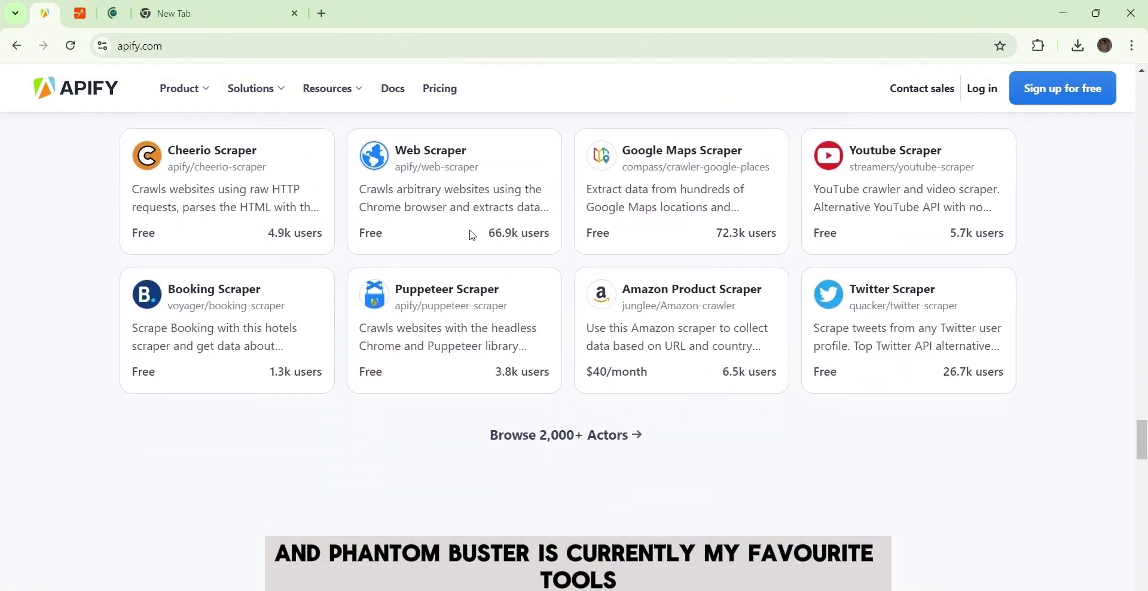
{"action": "scroll", "coordinate": [278, 193], "scroll_direction": "up", "scroll_amount": 1}
{"action": "scroll", "coordinate": [278, 192], "scroll_direction": "down", "scroll_amount": 1}
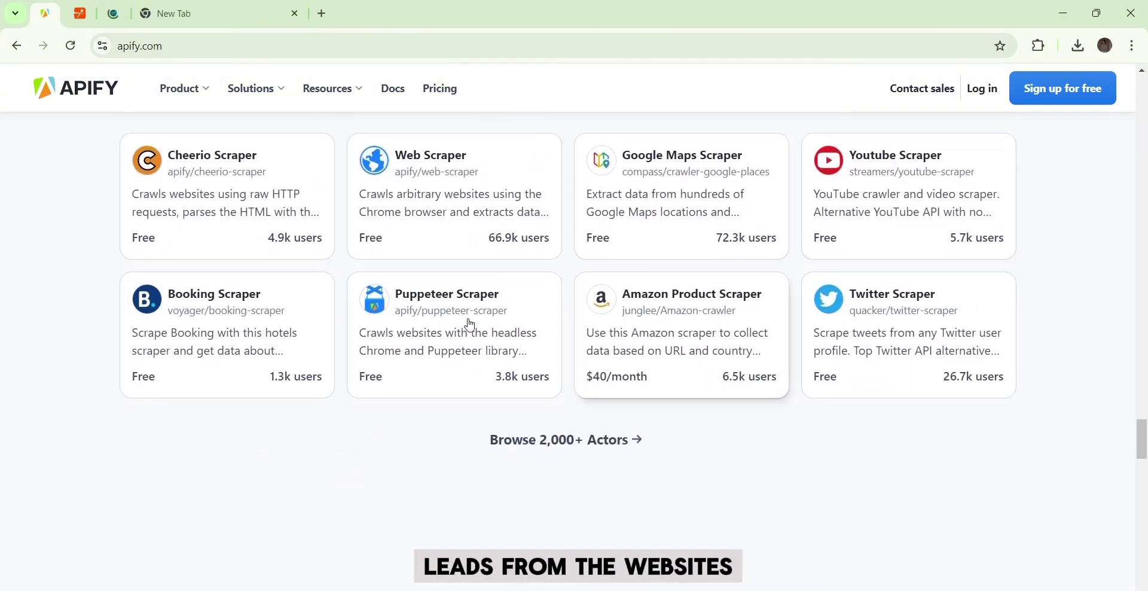
{"action": "scroll", "coordinate": [369, 430], "scroll_direction": "down", "scroll_amount": 10}
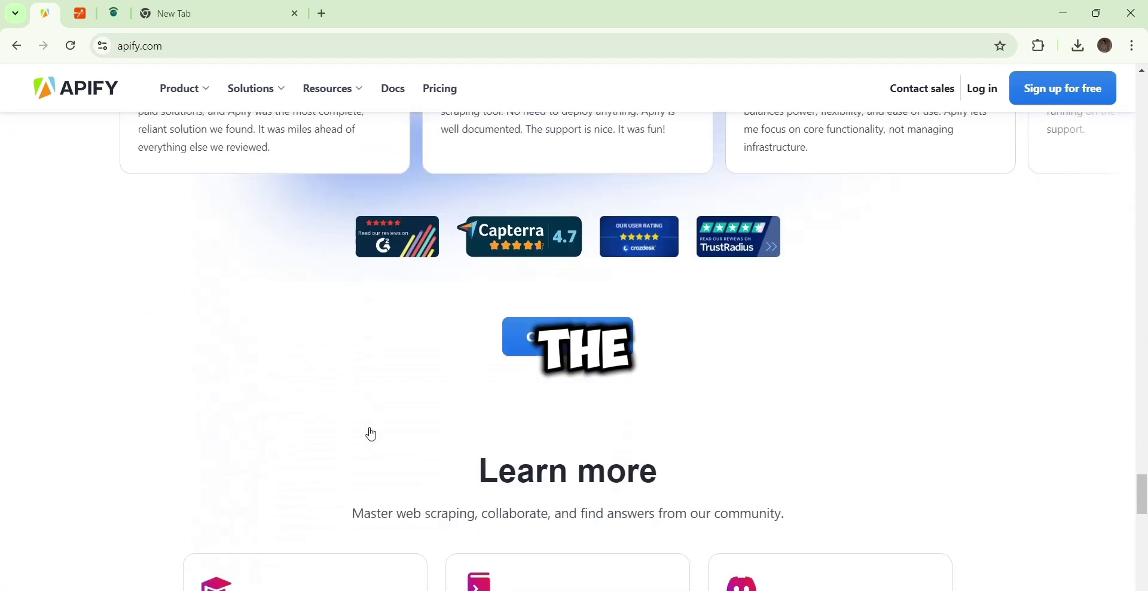
{"action": "scroll", "coordinate": [371, 434], "scroll_direction": "down", "scroll_amount": 15}
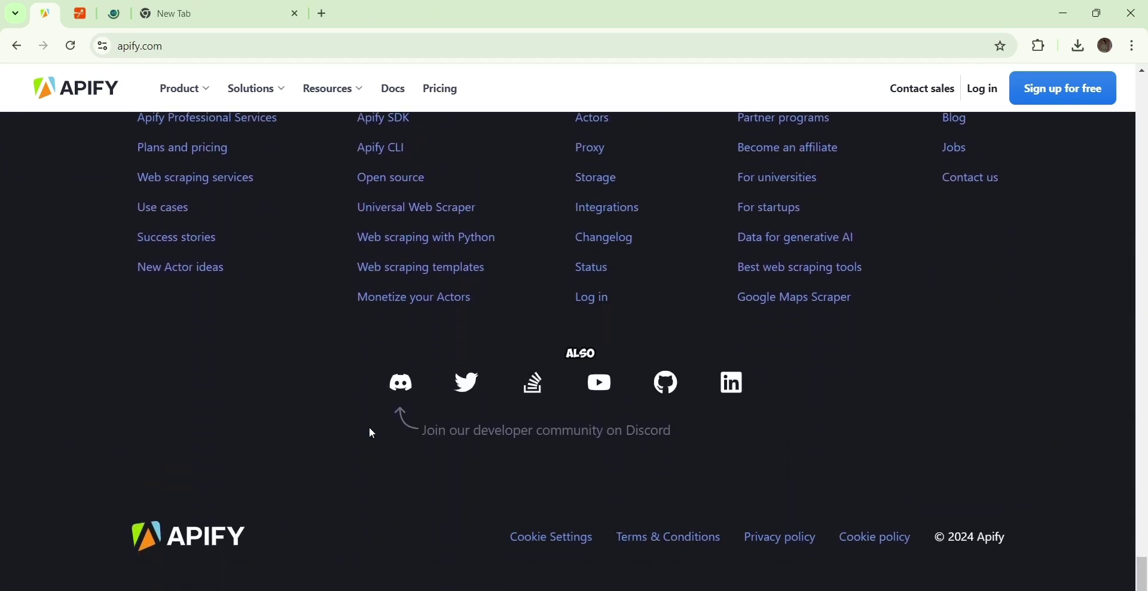
{"action": "scroll", "coordinate": [371, 435], "scroll_direction": "up", "scroll_amount": 10}
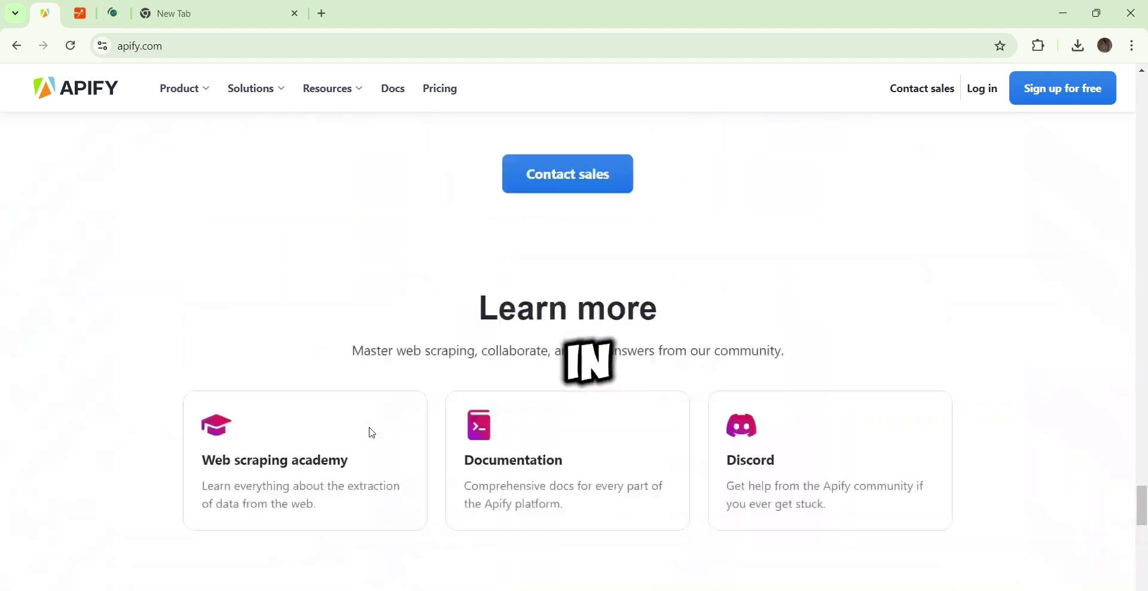
{"action": "scroll", "coordinate": [372, 433], "scroll_direction": "up", "scroll_amount": 6}
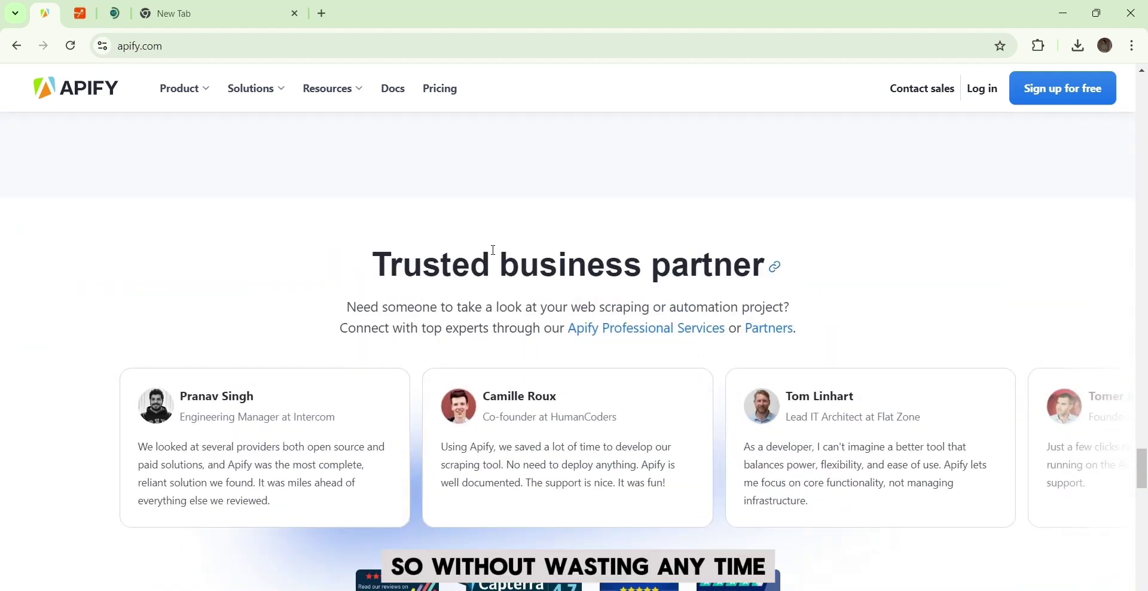
{"action": "scroll", "coordinate": [493, 250], "scroll_direction": "up", "scroll_amount": 15}
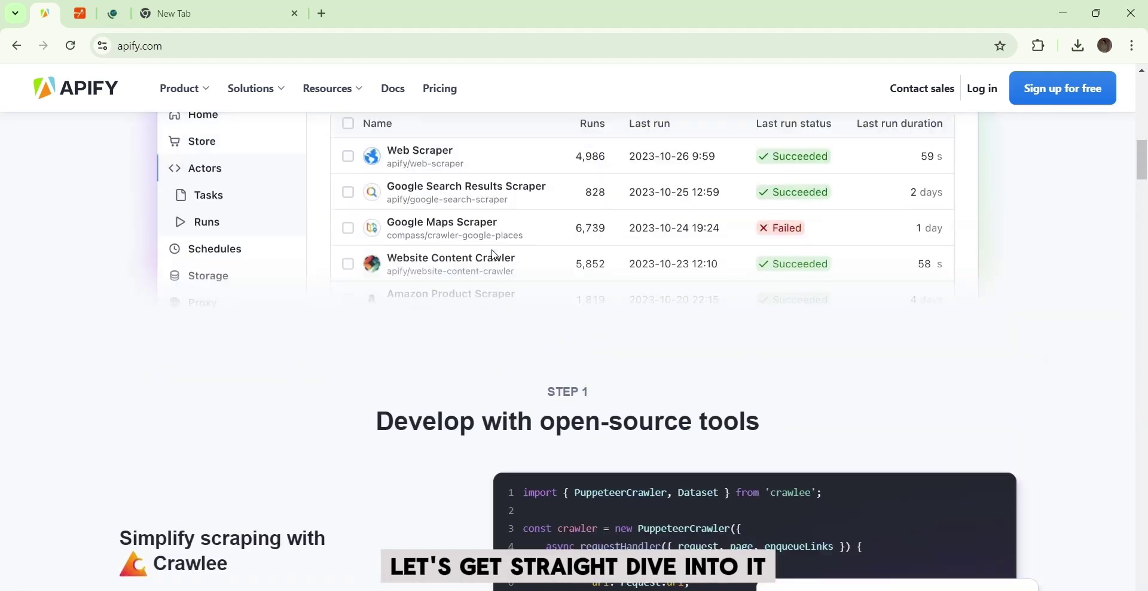
{"action": "scroll", "coordinate": [493, 254], "scroll_direction": "up", "scroll_amount": 10}
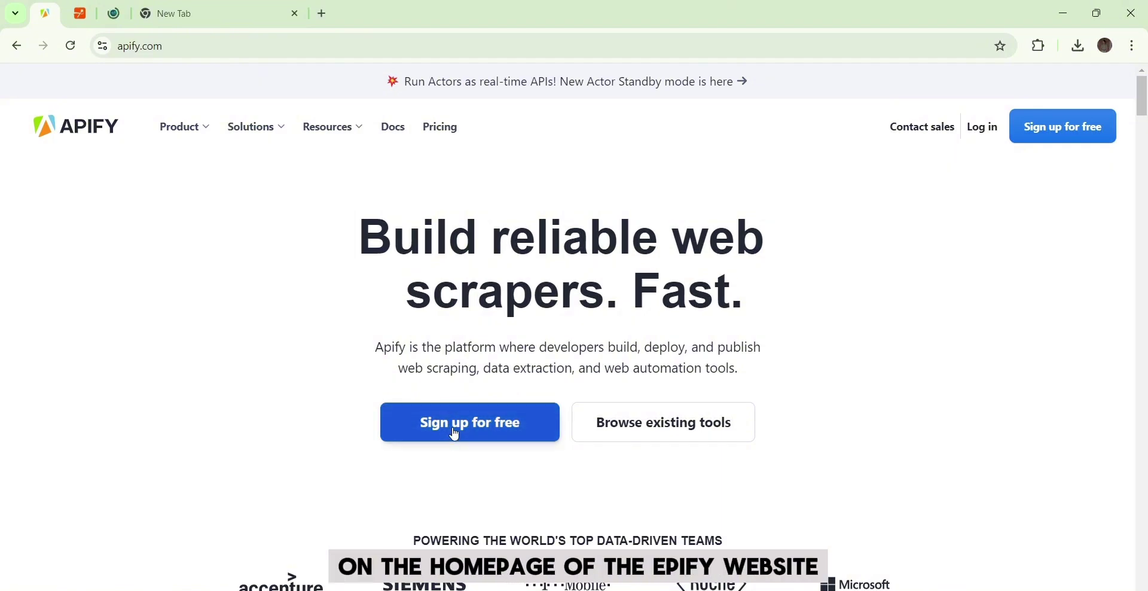
- Open the free account sign-up form and activate its email field
{"action": "left_click", "coordinate": [457, 435]}
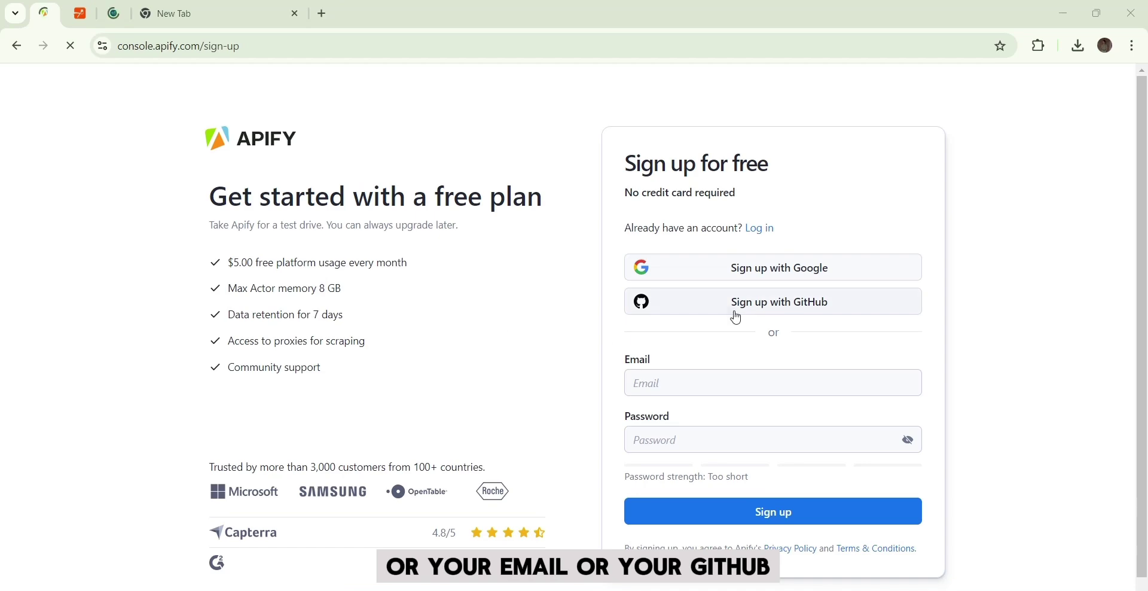
{"action": "left_click", "coordinate": [668, 390]}
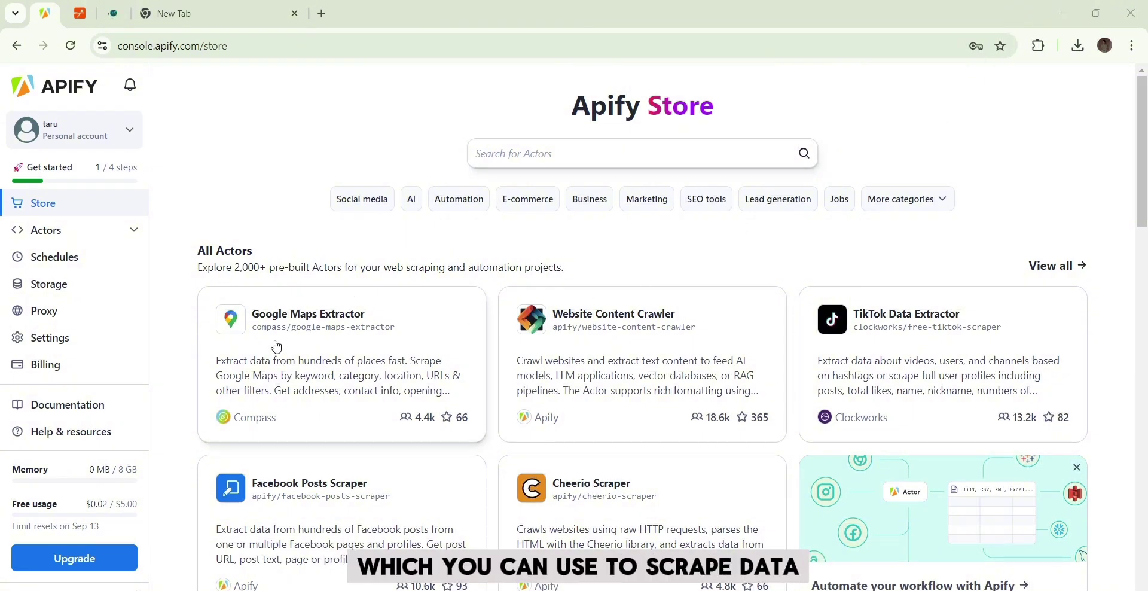
- Search the Apify Store for "web scraper" and open the Web Scraper actor made by Apify
{"action": "scroll", "coordinate": [293, 361], "scroll_direction": "down", "scroll_amount": 4}
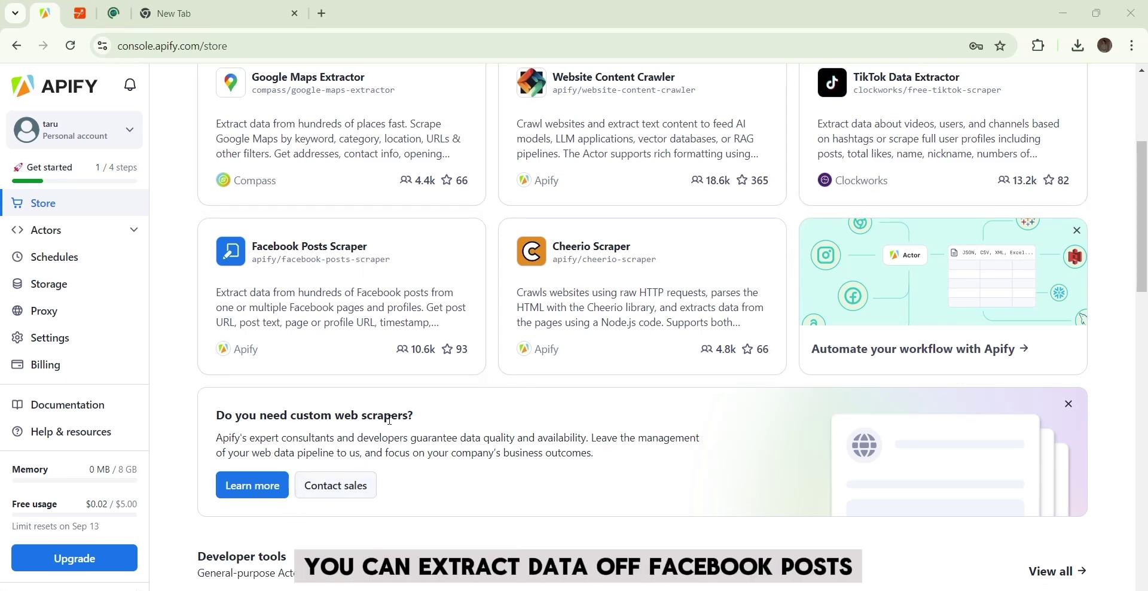
{"action": "scroll", "coordinate": [299, 377], "scroll_direction": "down", "scroll_amount": 7}
{"action": "scroll", "coordinate": [389, 420], "scroll_direction": "down", "scroll_amount": 1}
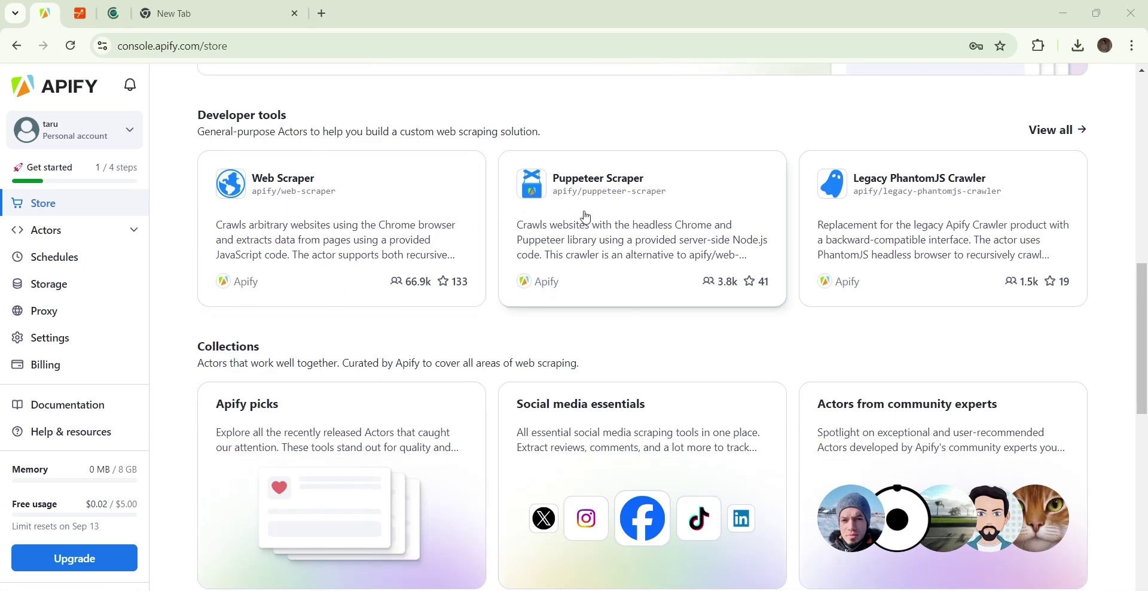
{"action": "scroll", "coordinate": [312, 383], "scroll_direction": "down", "scroll_amount": 9}
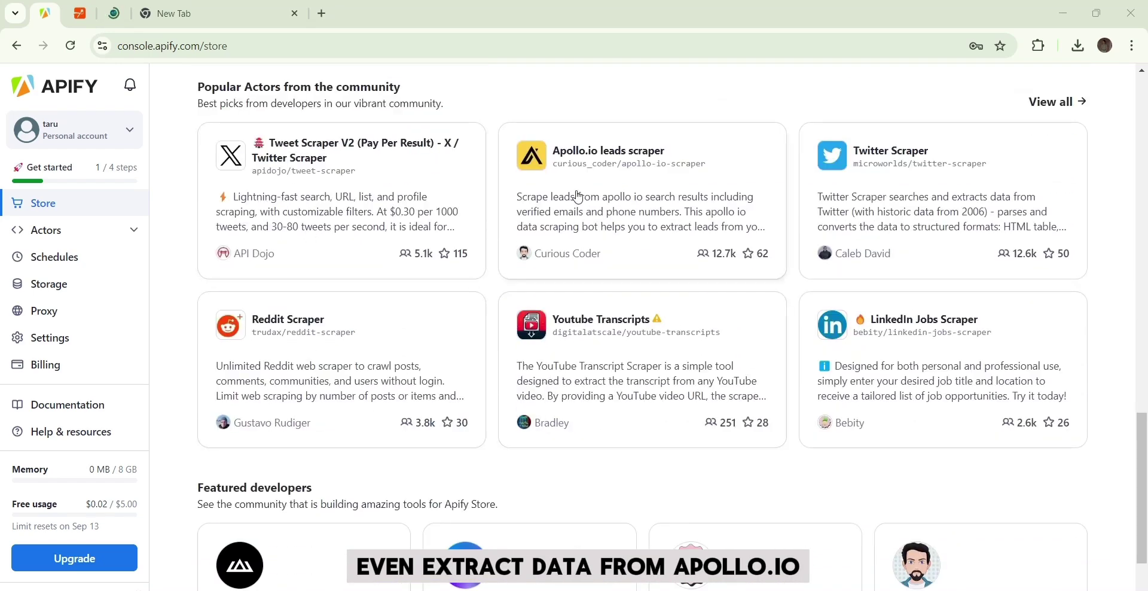
{"action": "scroll", "coordinate": [708, 187], "scroll_direction": "up", "scroll_amount": 20}
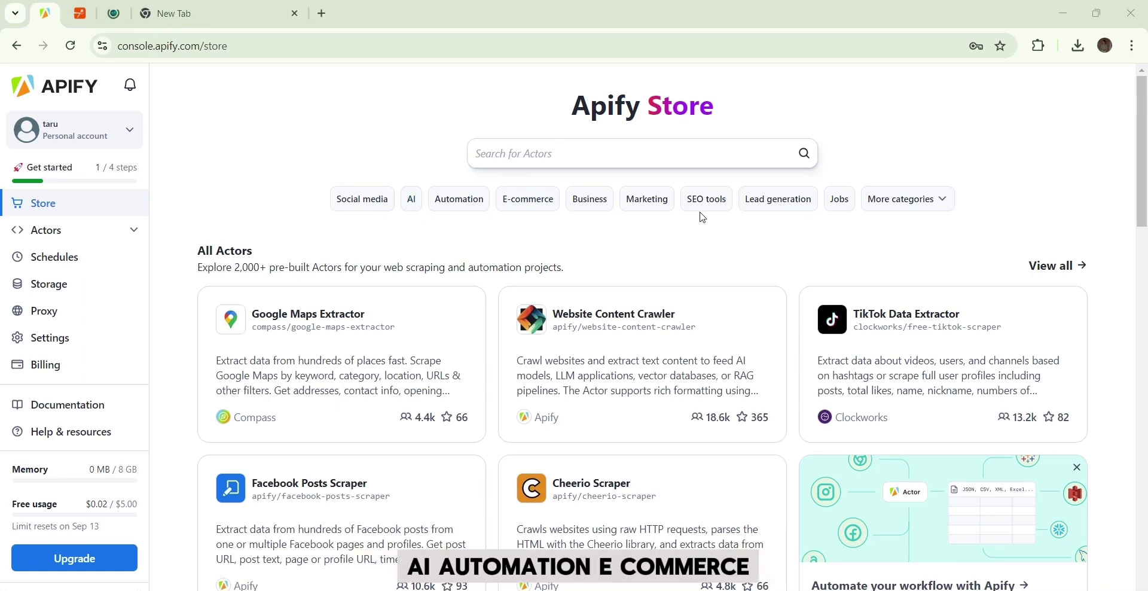
{"action": "left_click", "coordinate": [602, 153]}
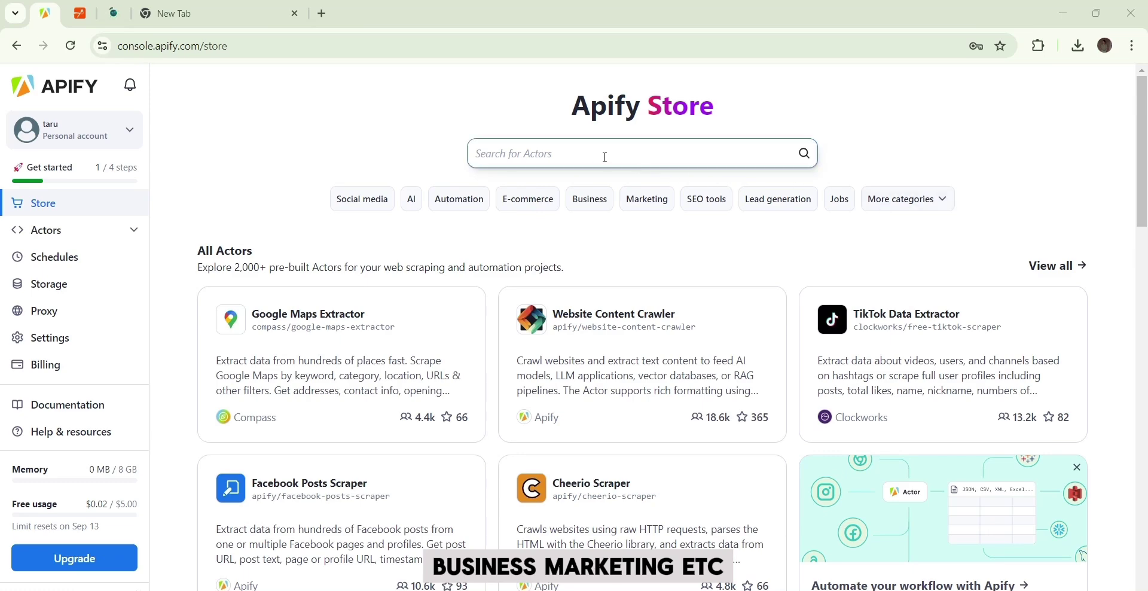
{"action": "type", "text": "web scrapw"}
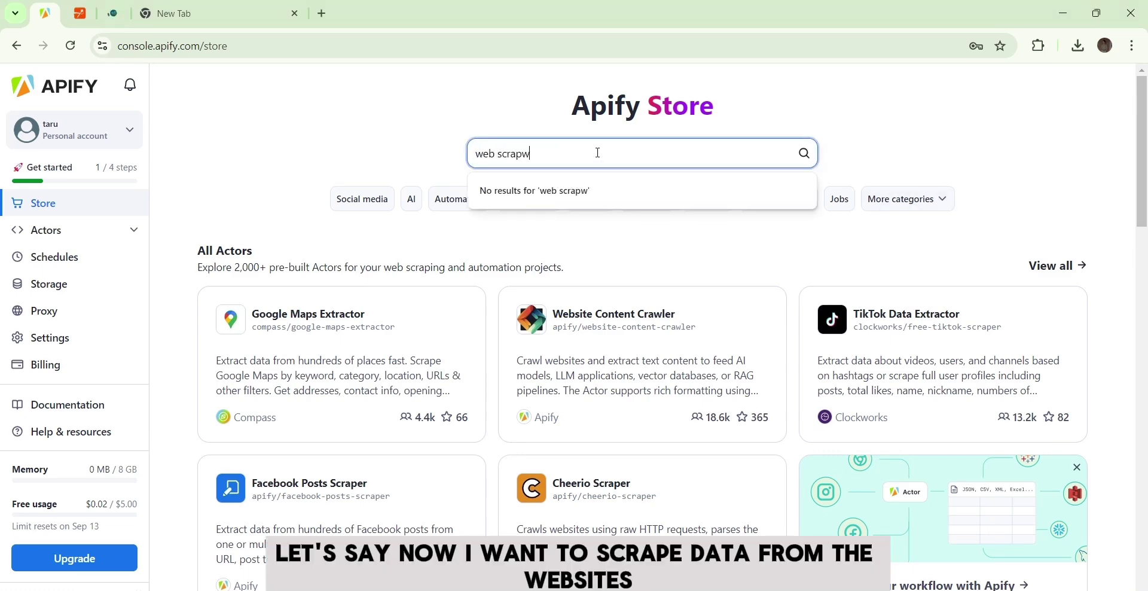
{"action": "key", "text": "BackSpace"}
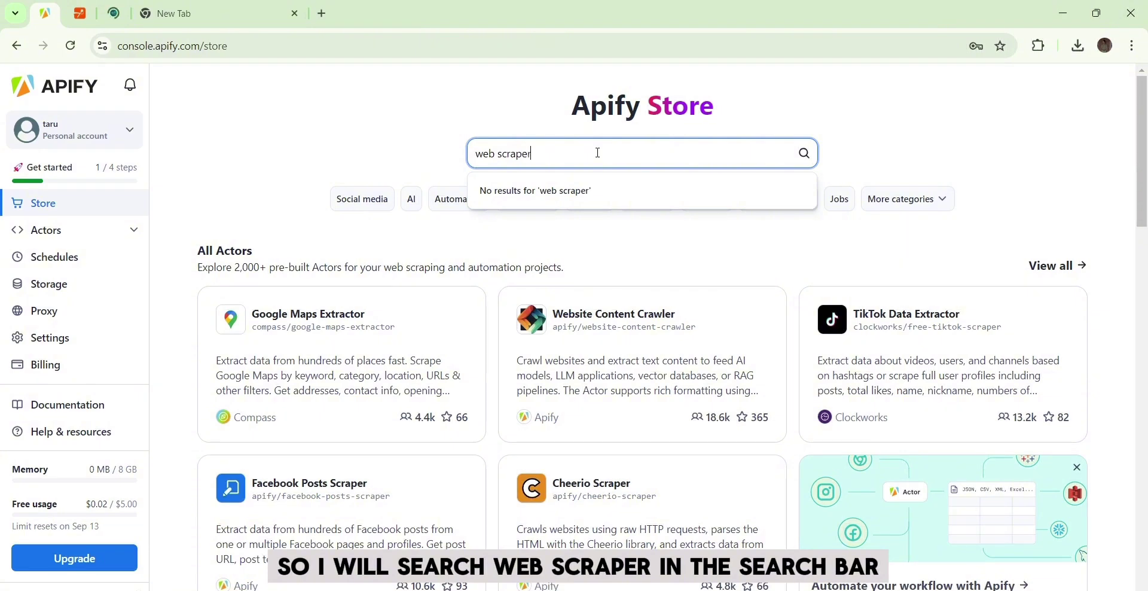
{"action": "type", "text": "er"}
{"action": "key", "text": "Return"}
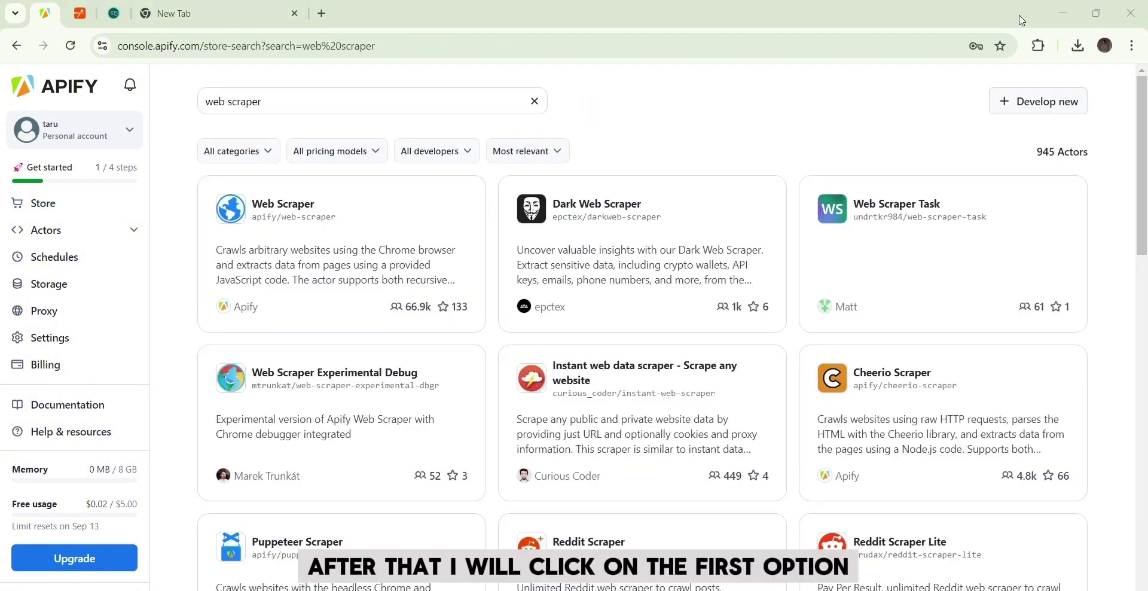
{"action": "left_click", "coordinate": [307, 262]}
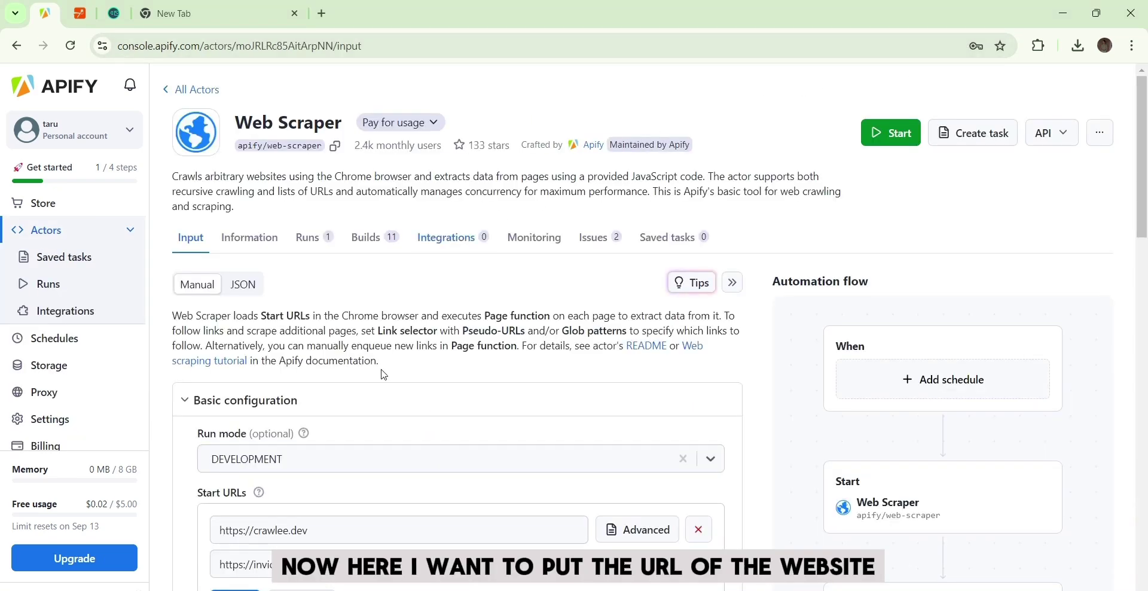
{"action": "scroll", "coordinate": [384, 383], "scroll_direction": "down", "scroll_amount": 5}
{"action": "scroll", "coordinate": [383, 386], "scroll_direction": "down", "scroll_amount": 1}
{"action": "scroll", "coordinate": [383, 386], "scroll_direction": "up", "scroll_amount": 1}
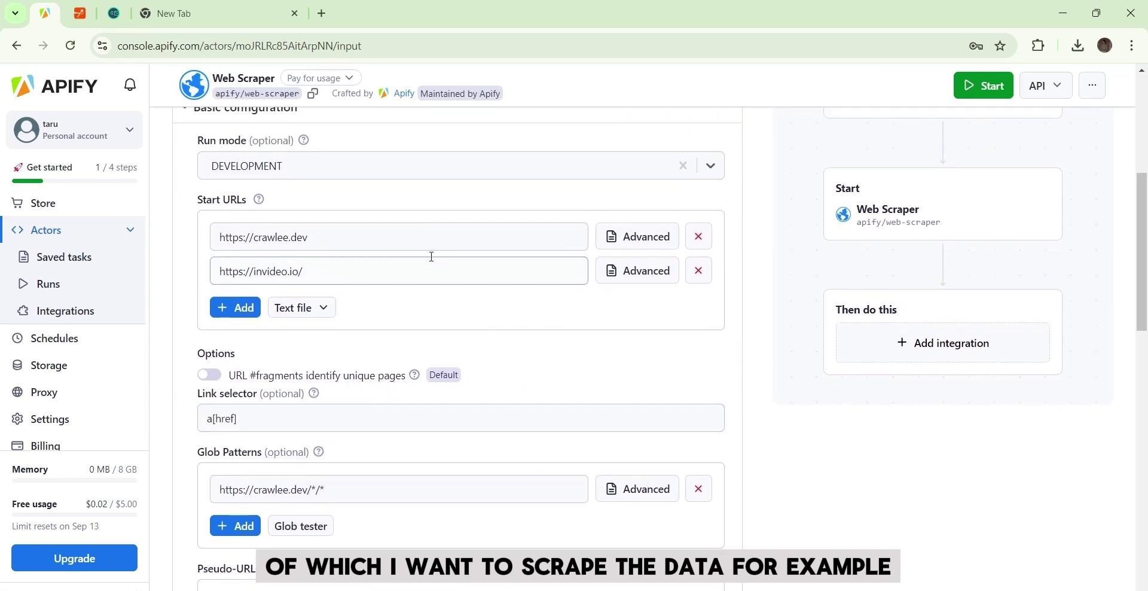
{"action": "left_click", "coordinate": [698, 236]}
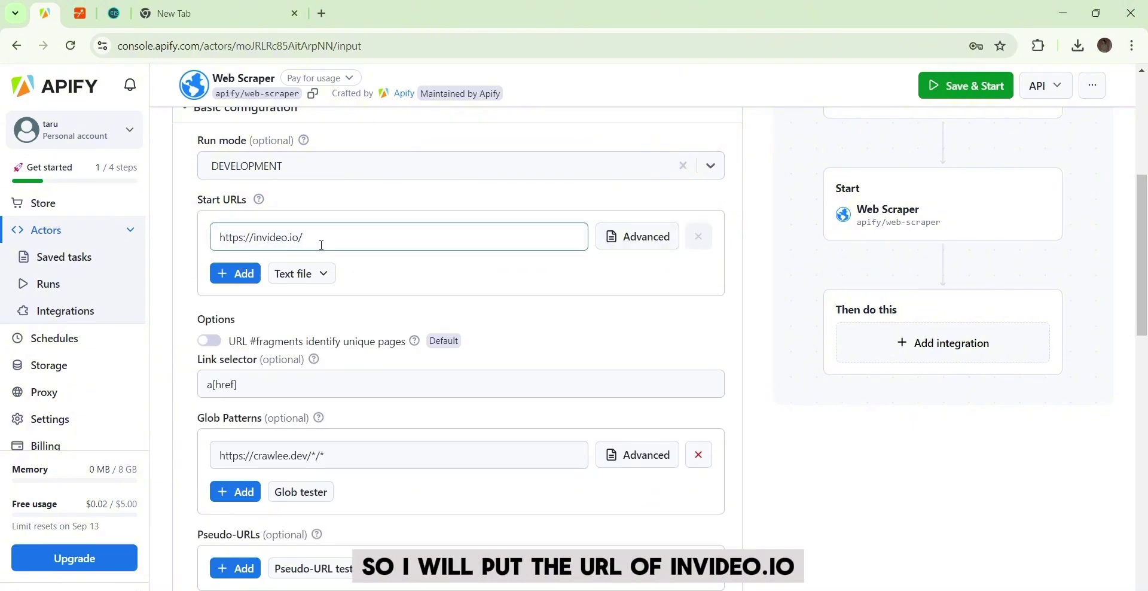
{"action": "scroll", "coordinate": [319, 407], "scroll_direction": "down", "scroll_amount": 1}
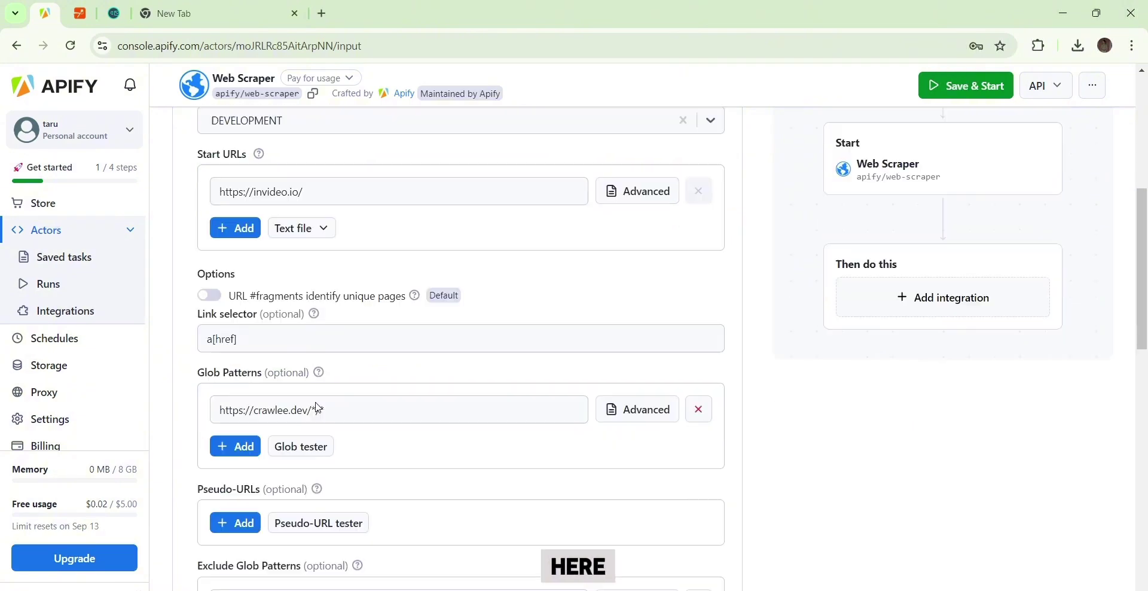
{"action": "scroll", "coordinate": [319, 409], "scroll_direction": "down", "scroll_amount": 2}
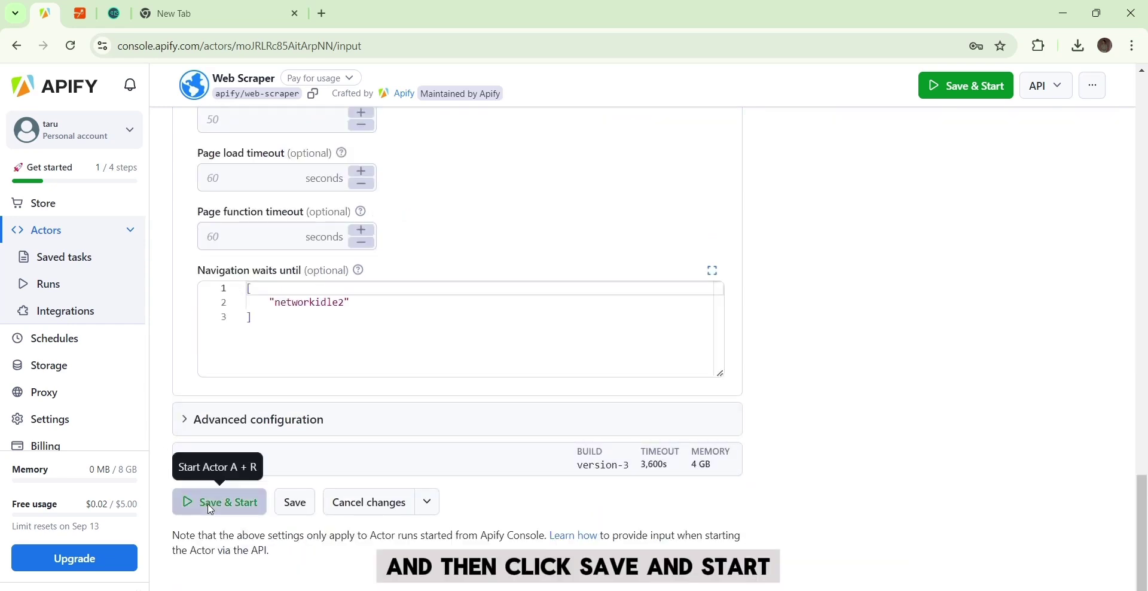
{"action": "left_click", "coordinate": [211, 510]}
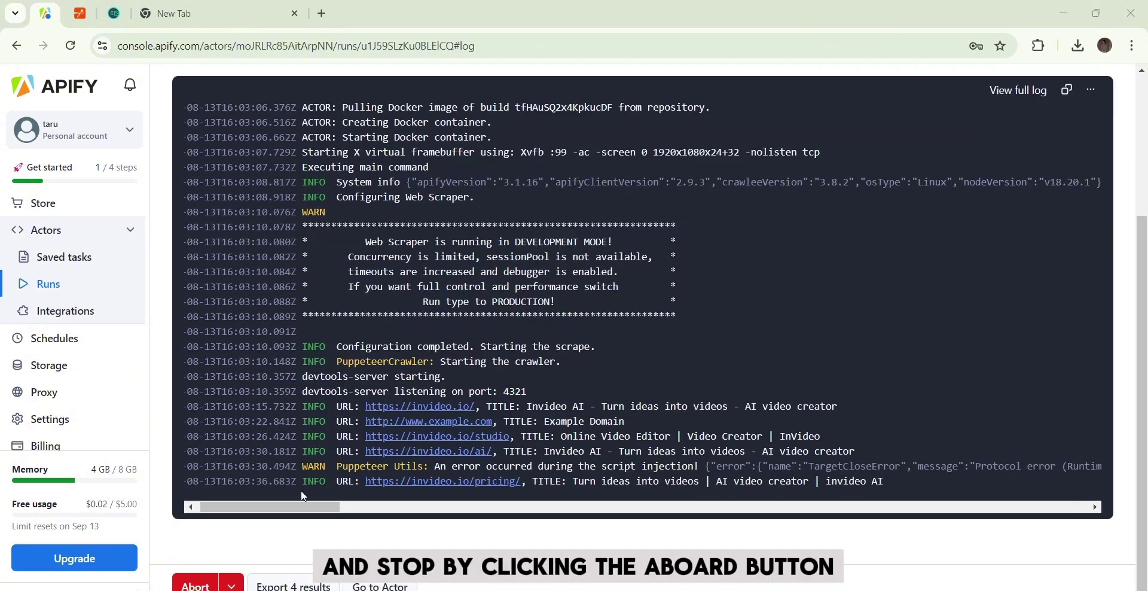
- Abort the running Web Scraper run and download its scraped results in CSV format
{"action": "left_click", "coordinate": [195, 585]}
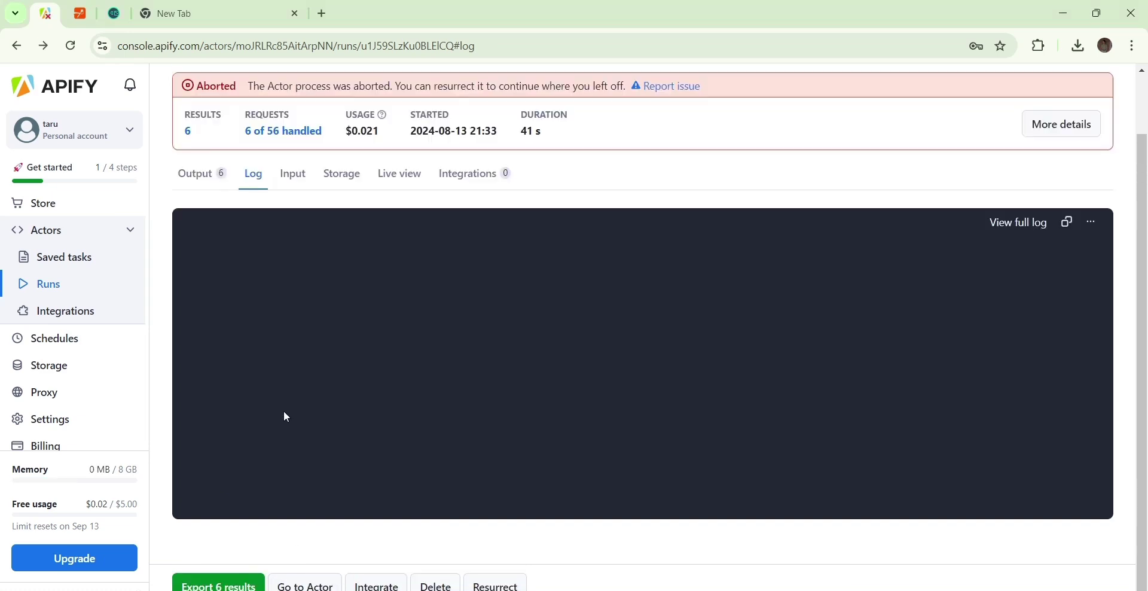
{"action": "left_click", "coordinate": [212, 584]}
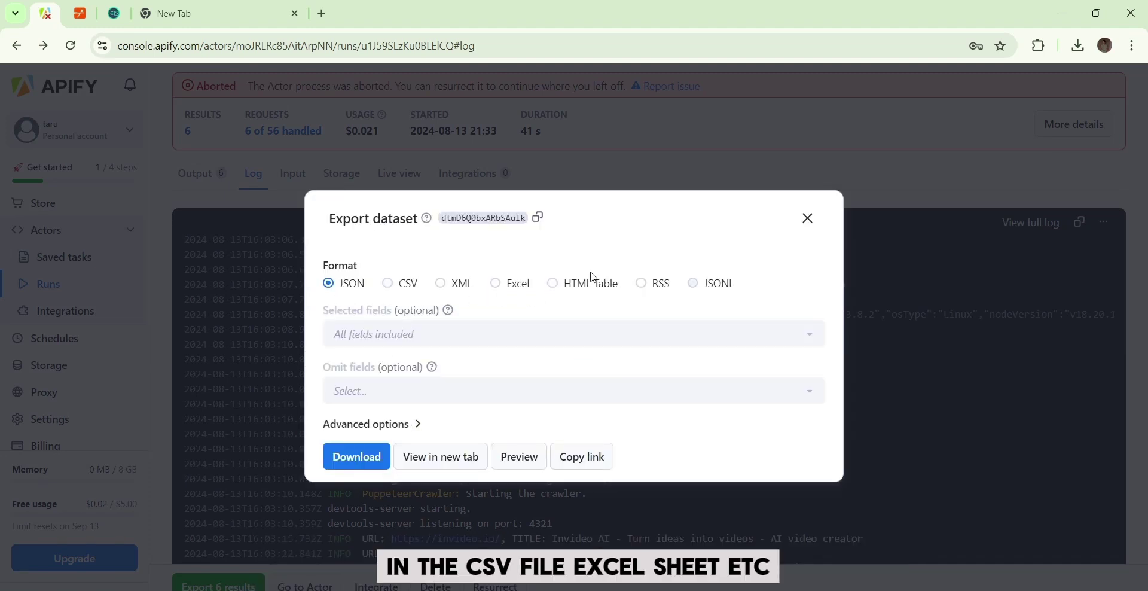
{"action": "left_click", "coordinate": [398, 285]}
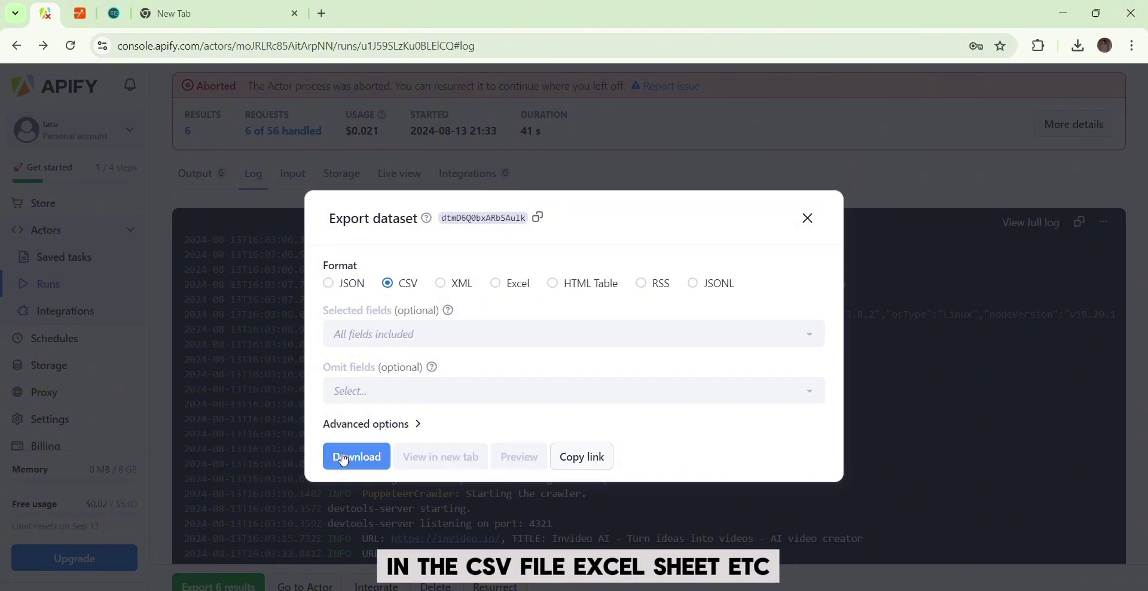
{"action": "left_click", "coordinate": [342, 455]}
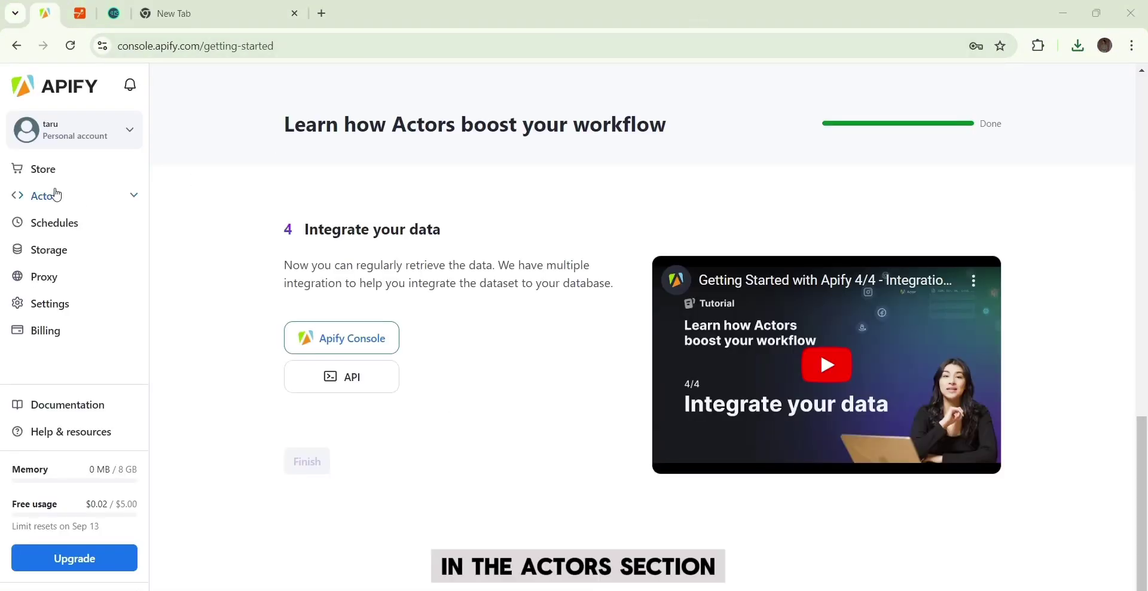
- Filter the Apify Store by the Social media category and open the Facebook Posts Scraper actor
{"action": "left_click", "coordinate": [58, 198]}
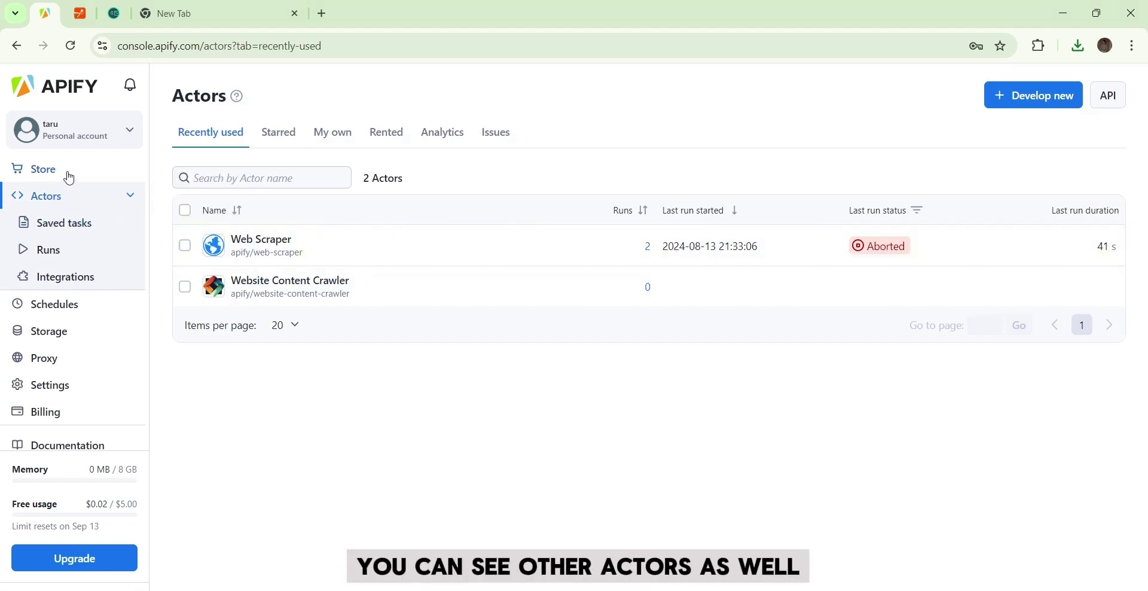
{"action": "left_click", "coordinate": [70, 178]}
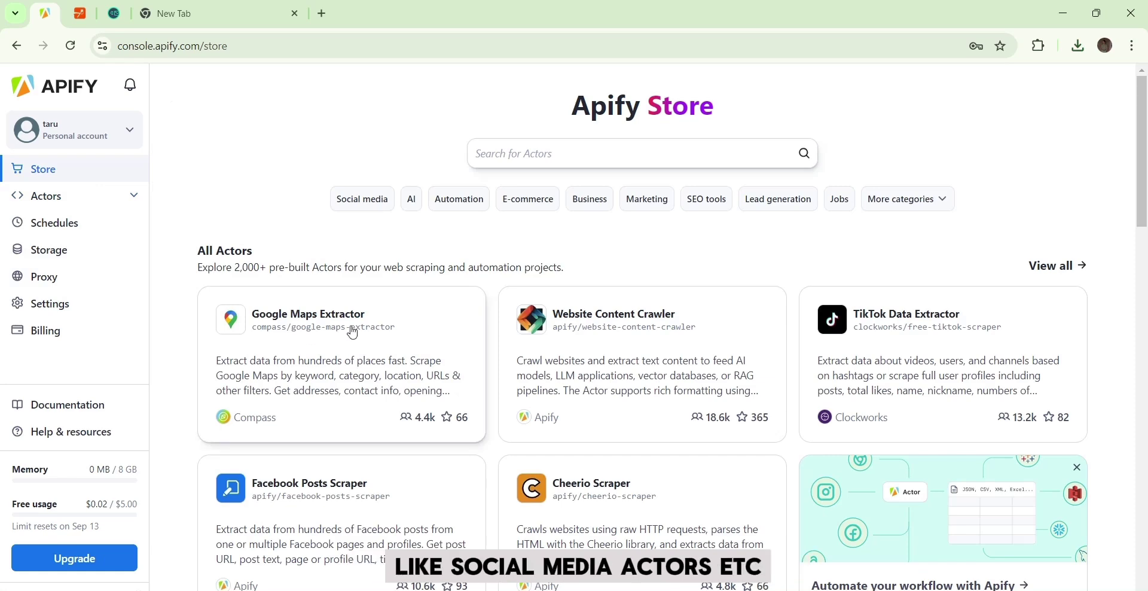
{"action": "left_click", "coordinate": [358, 202]}
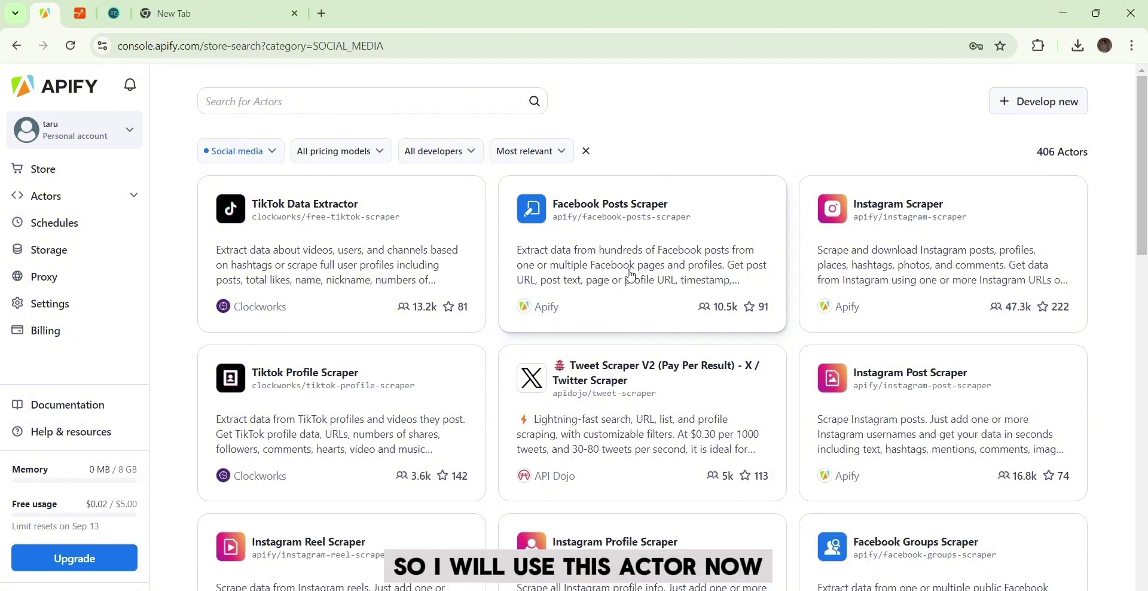
{"action": "left_click", "coordinate": [614, 232]}
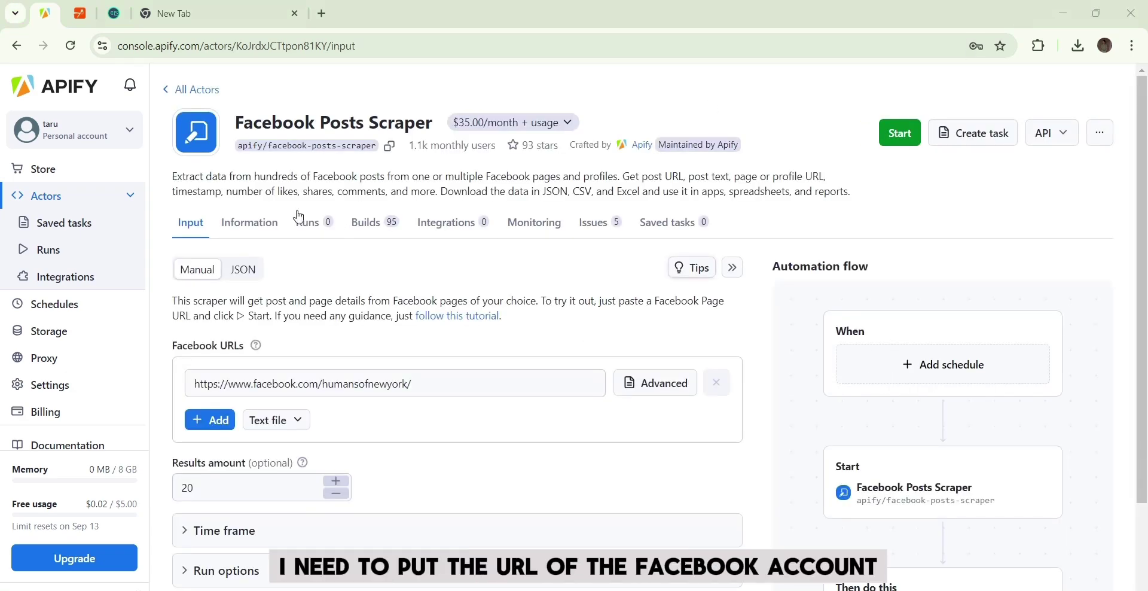
- Set the Facebook Posts Scraper's time frame to posts older than 2024-08-01 and newer than 2024-07-01
{"action": "left_click", "coordinate": [209, 387]}
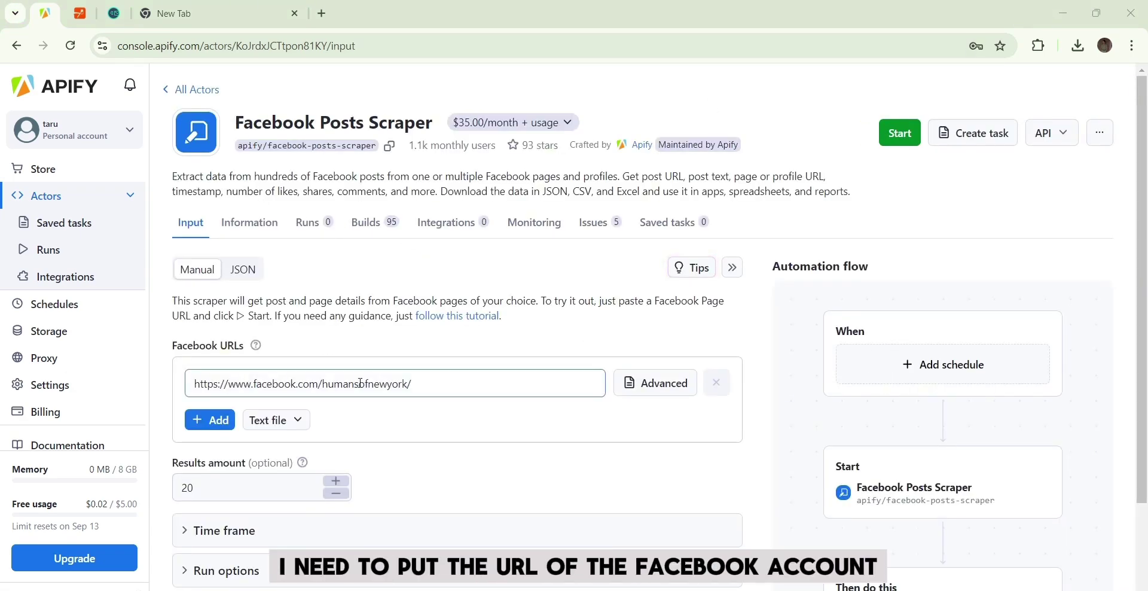
{"action": "scroll", "coordinate": [358, 384], "scroll_direction": "down", "scroll_amount": 2}
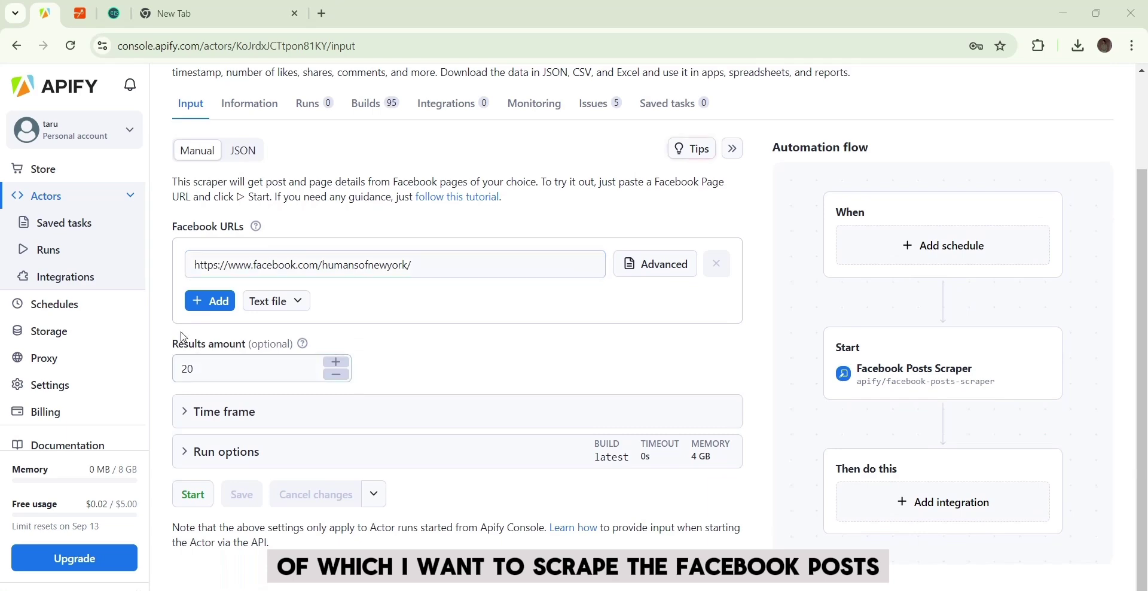
{"action": "left_click", "coordinate": [231, 258]}
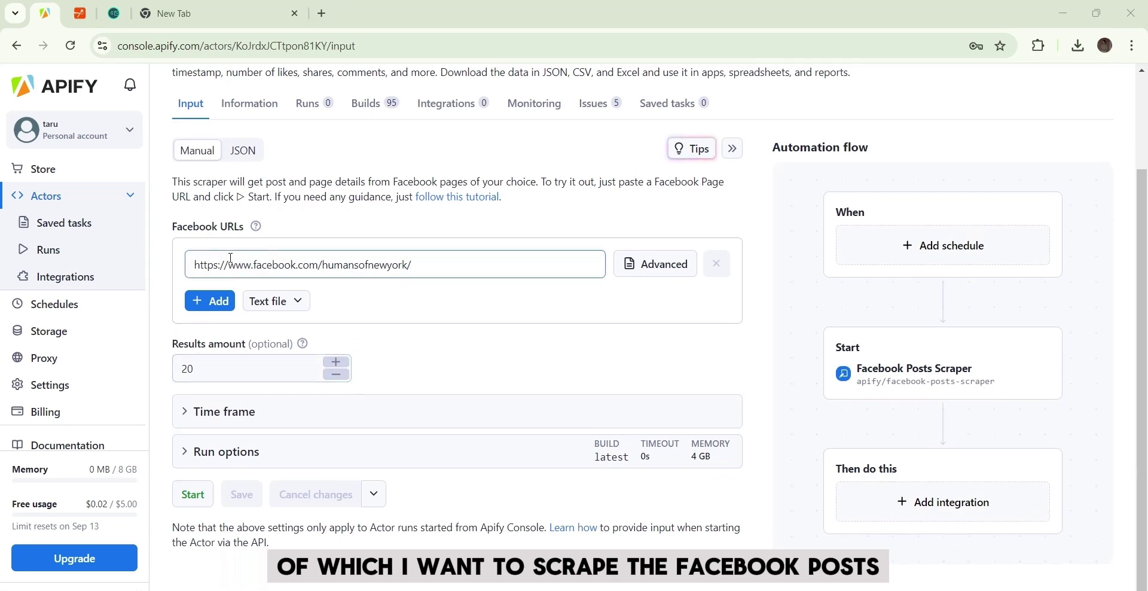
{"action": "left_click", "coordinate": [249, 422]}
{"action": "scroll", "coordinate": [272, 477], "scroll_direction": "down", "scroll_amount": 2}
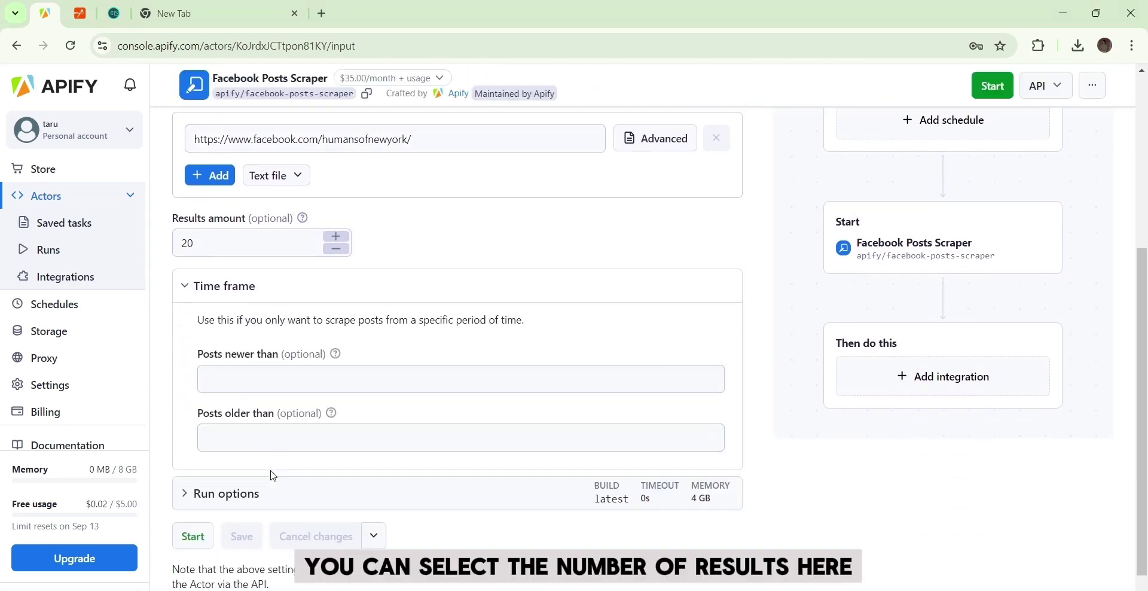
{"action": "left_click", "coordinate": [237, 437]}
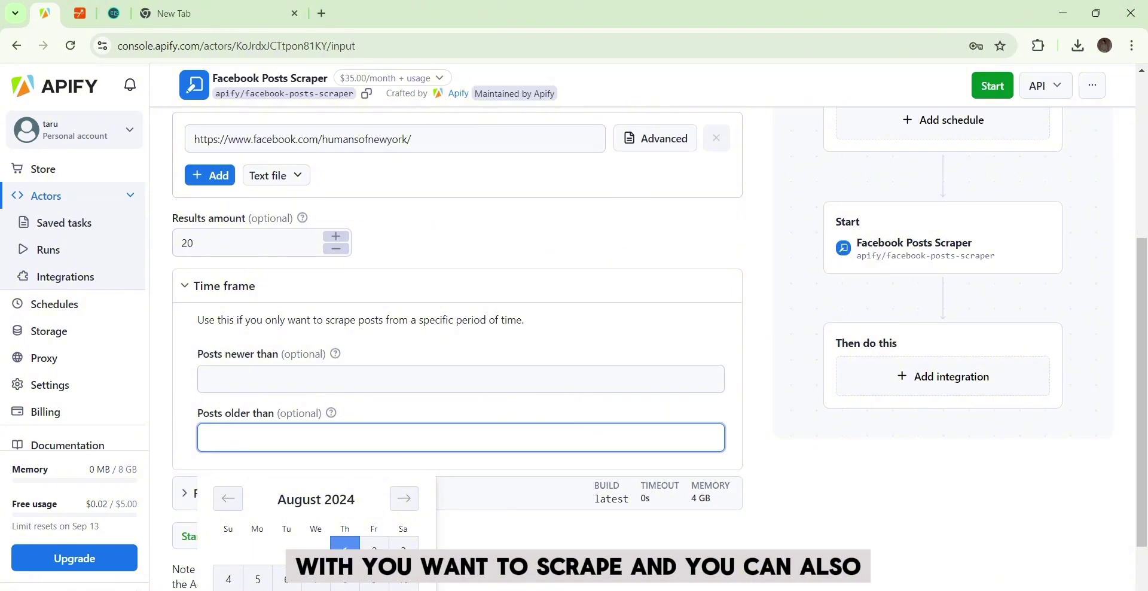
{"action": "left_click", "coordinate": [344, 542]}
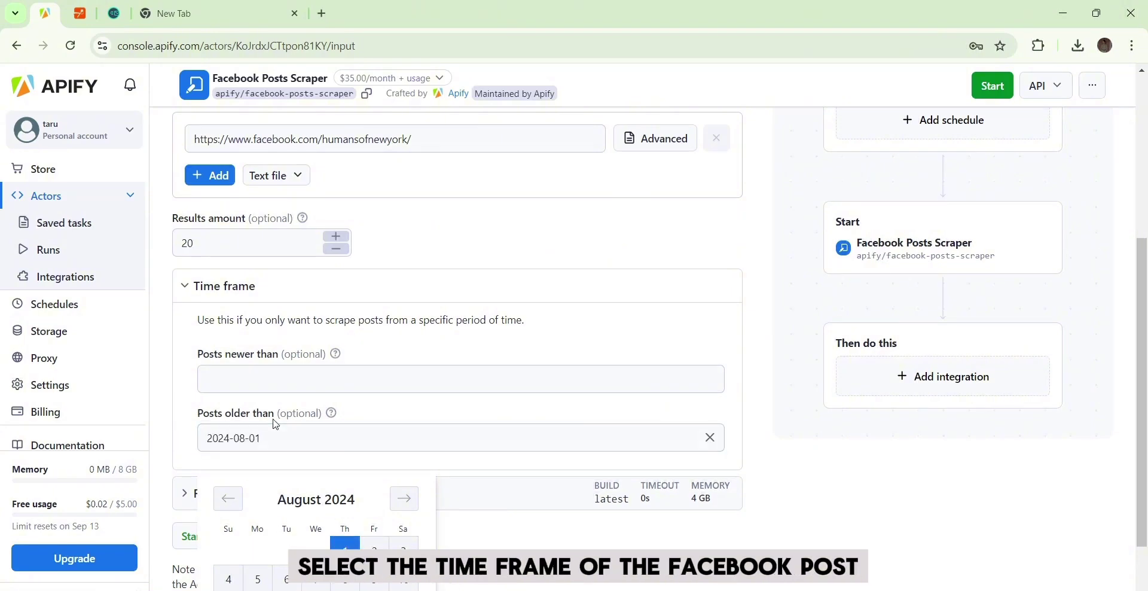
{"action": "left_click", "coordinate": [211, 378]}
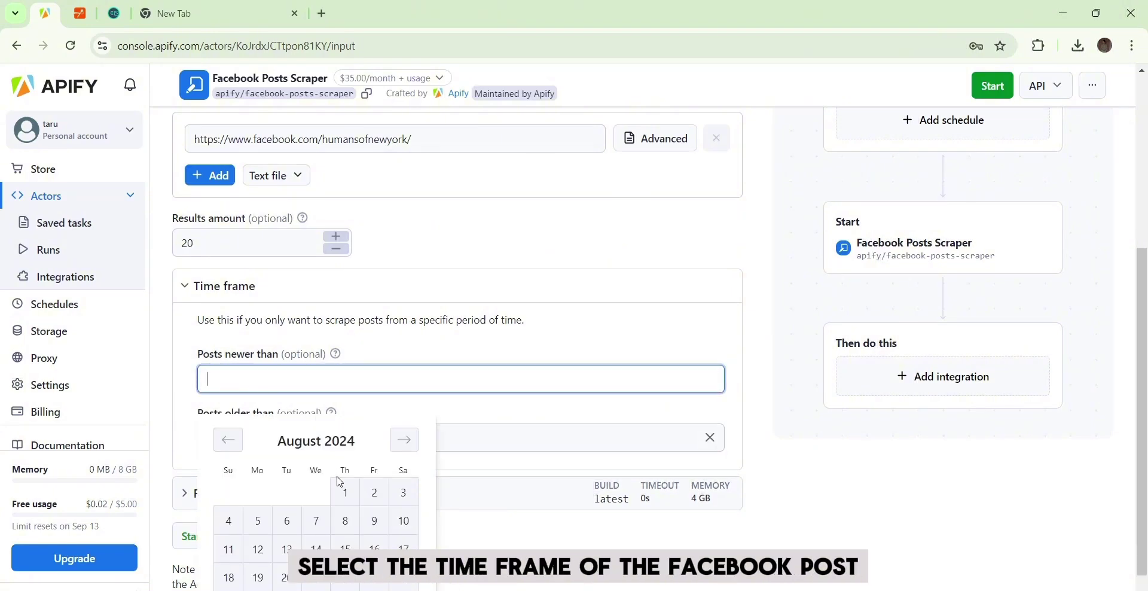
{"action": "left_click", "coordinate": [223, 442]}
{"action": "left_click", "coordinate": [257, 501]}
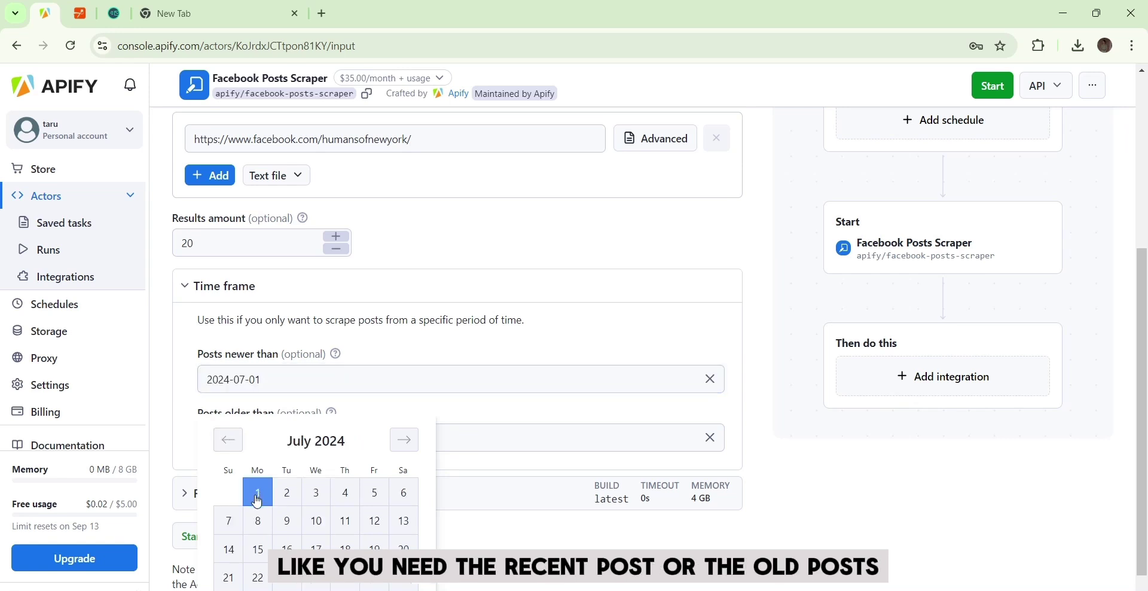
{"action": "left_click", "coordinate": [363, 357]}
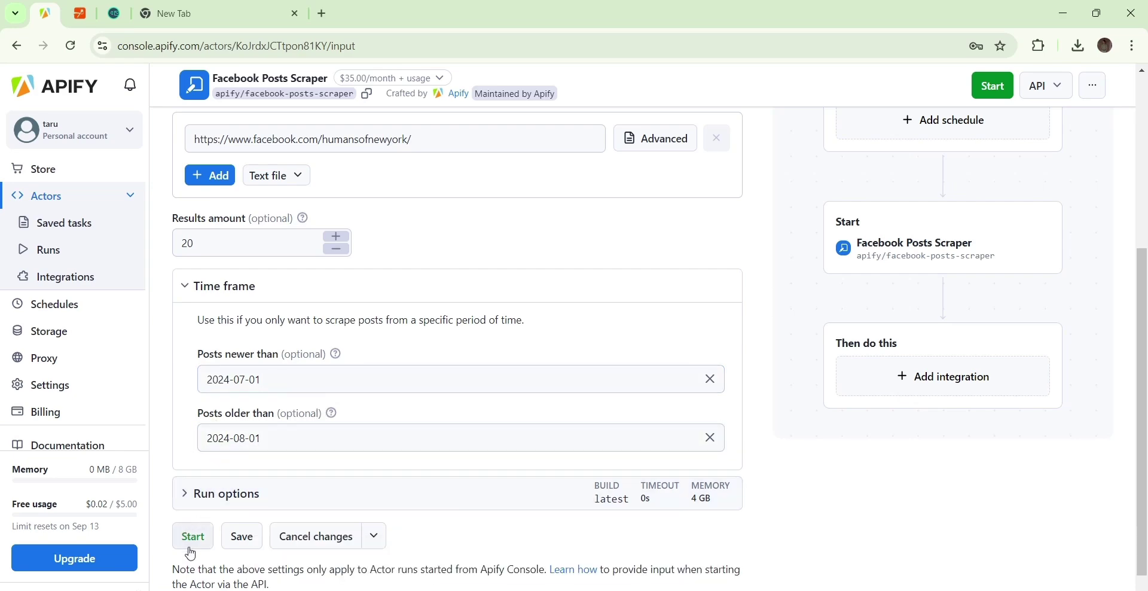
- Open the Google Maps Extractor actor from the Store and review its search term, location and number-of-places inputs
{"action": "left_click", "coordinate": [84, 173]}
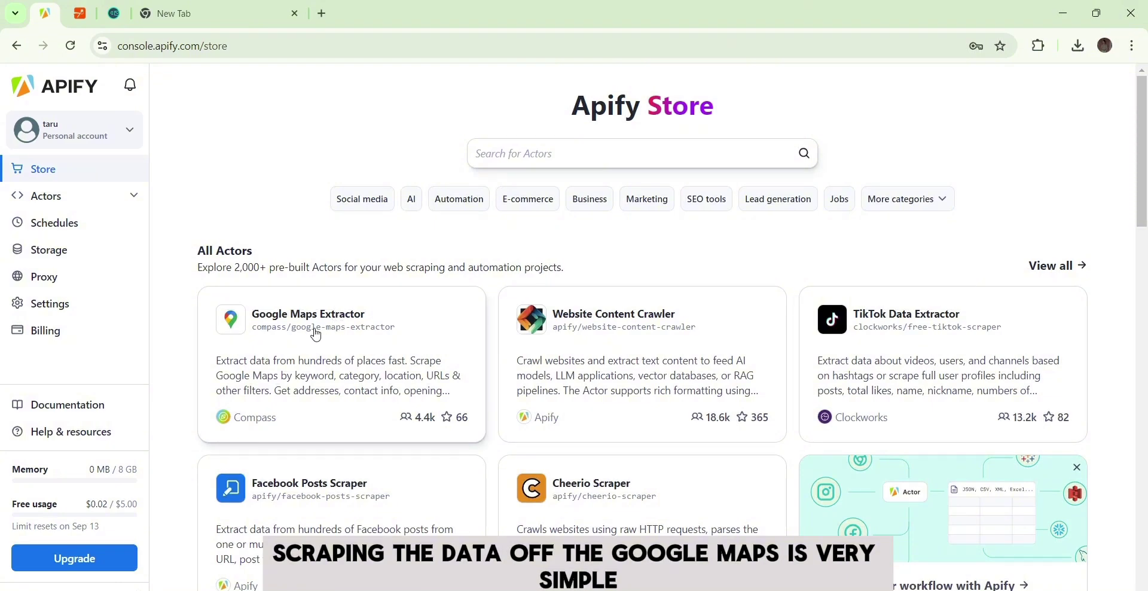
{"action": "left_click", "coordinate": [333, 342]}
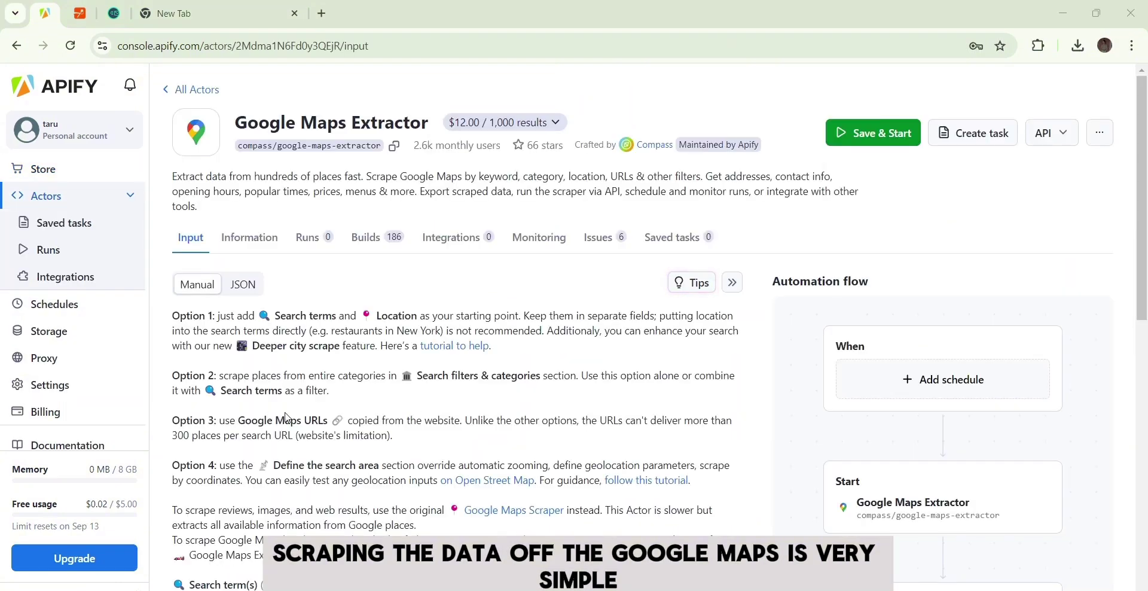
{"action": "scroll", "coordinate": [365, 437], "scroll_direction": "down", "scroll_amount": 5}
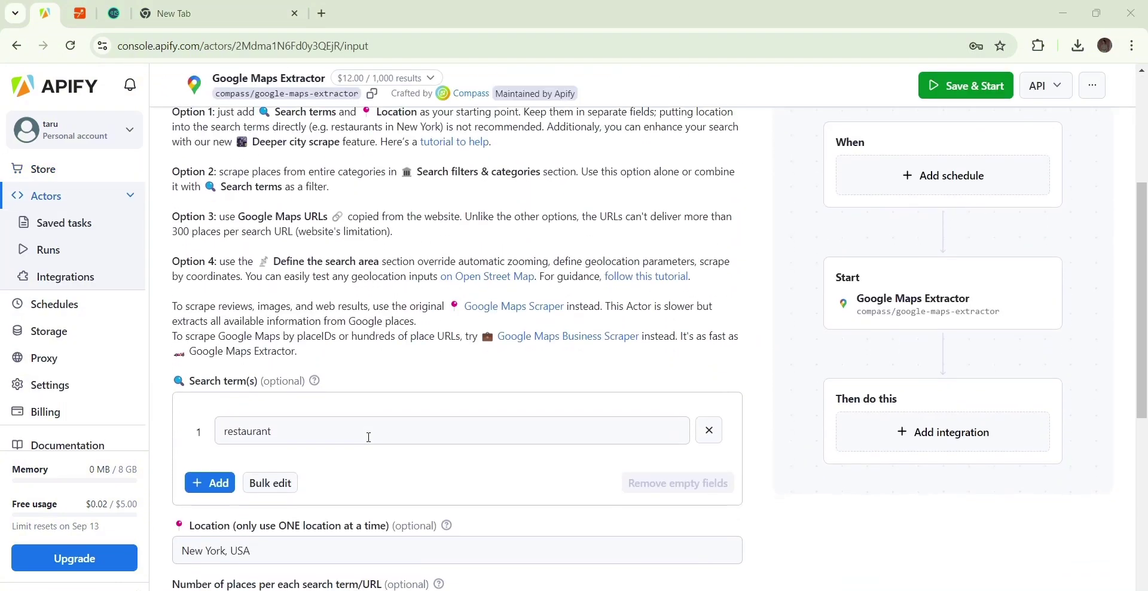
{"action": "scroll", "coordinate": [369, 437], "scroll_direction": "down", "scroll_amount": 1}
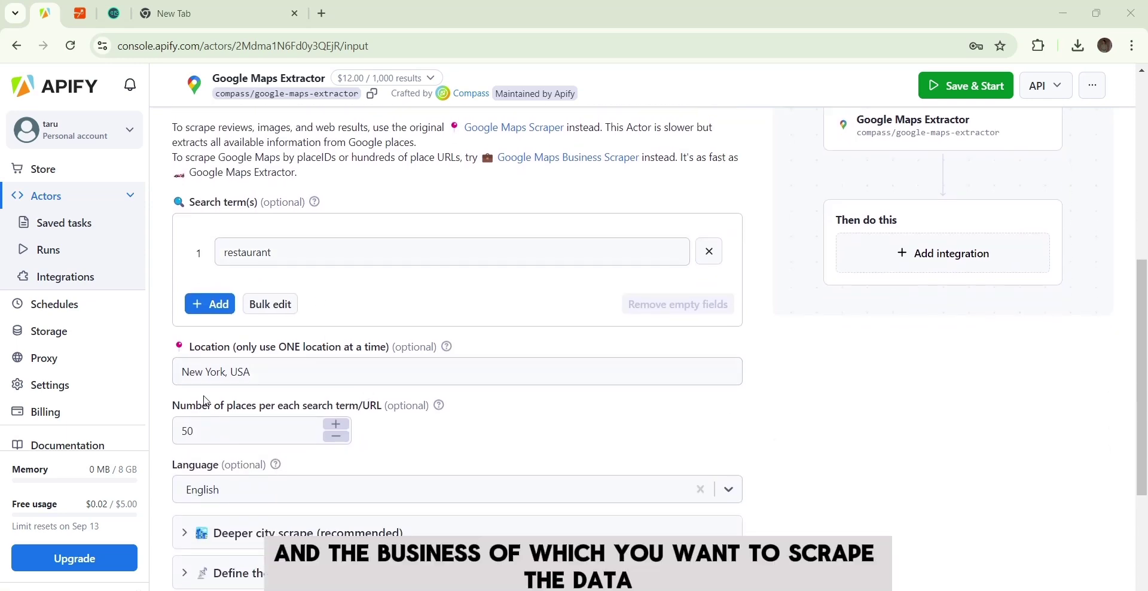
{"action": "left_click", "coordinate": [185, 445]}
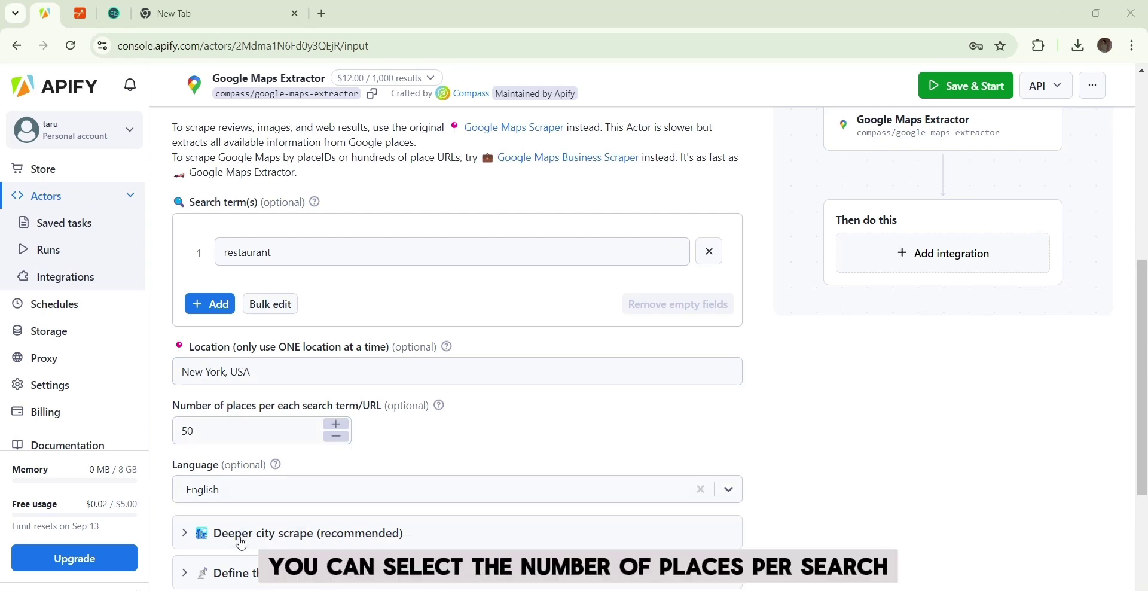
{"action": "scroll", "coordinate": [240, 544], "scroll_direction": "down", "scroll_amount": 4}
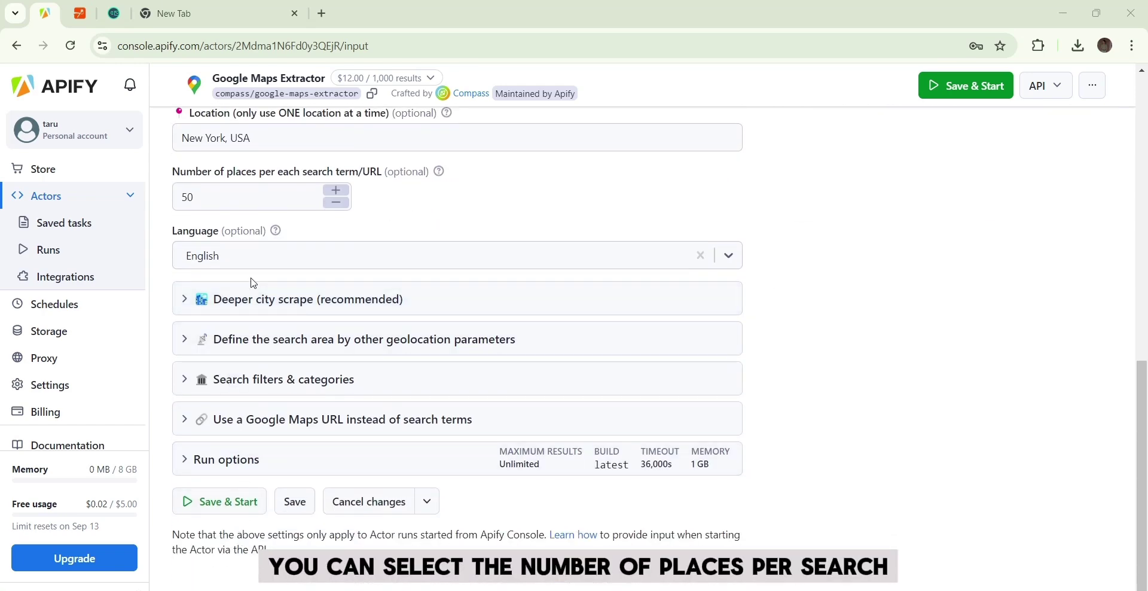
- Examine the Deeper city scrape option and the geolocation parameters for defining the search area, including the country choices
{"action": "left_click", "coordinate": [253, 298]}
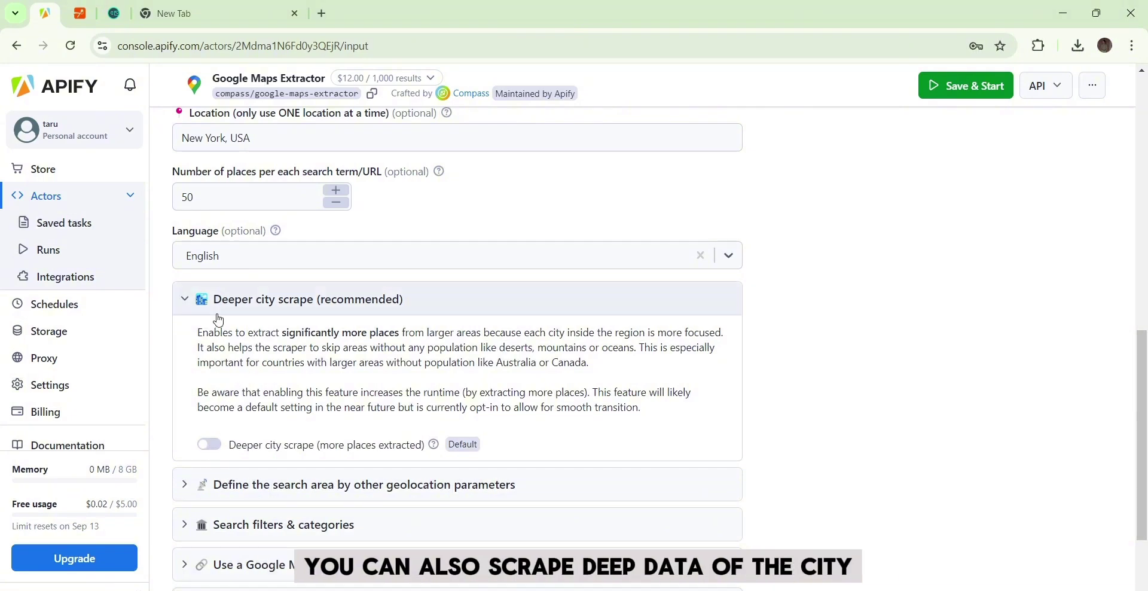
{"action": "left_click", "coordinate": [239, 302]}
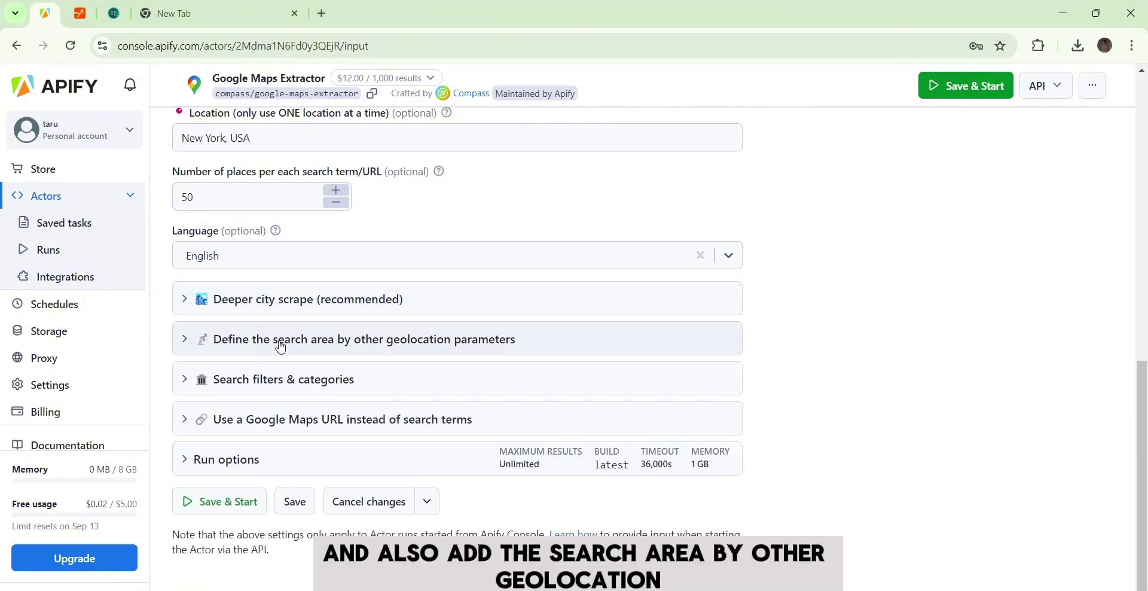
{"action": "left_click", "coordinate": [303, 347]}
{"action": "scroll", "coordinate": [234, 426], "scroll_direction": "down", "scroll_amount": 2}
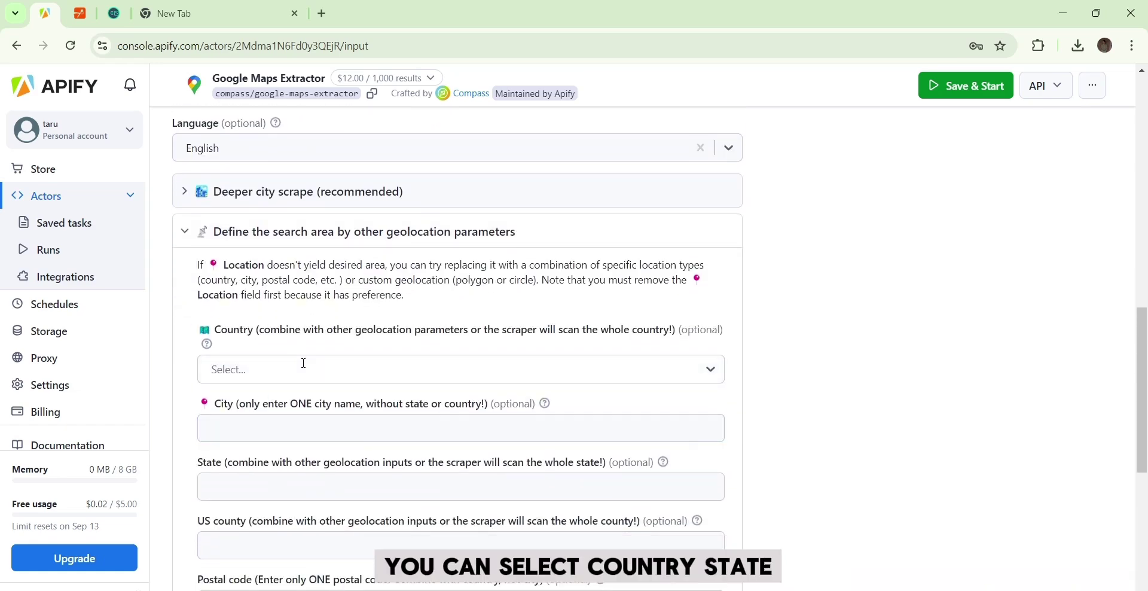
{"action": "left_click", "coordinate": [304, 363]}
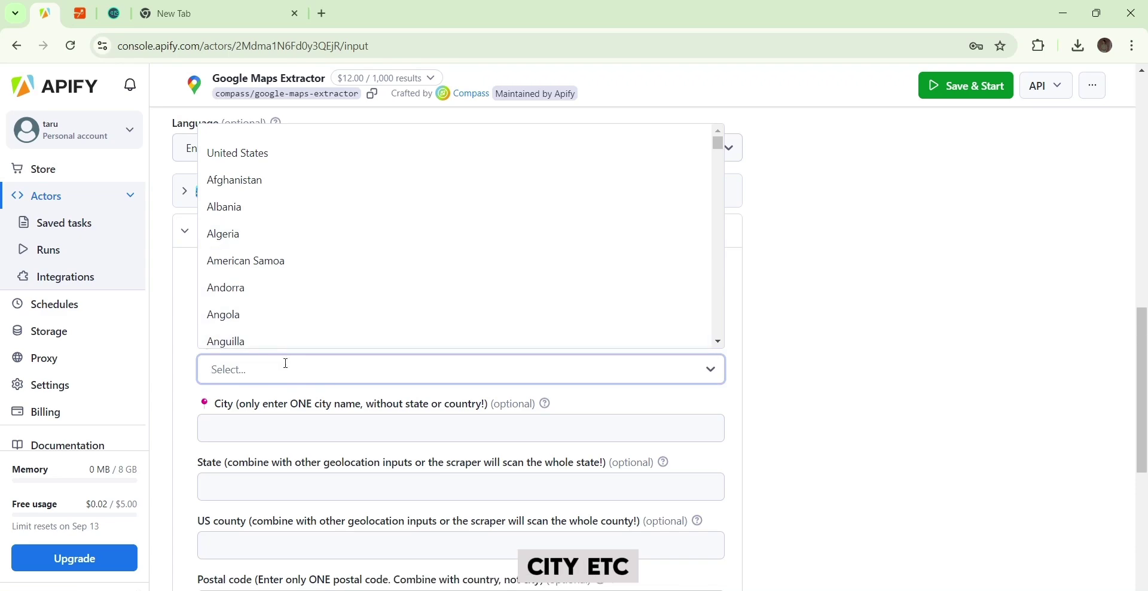
{"action": "left_click", "coordinate": [283, 367]}
{"action": "left_click", "coordinate": [276, 400]}
{"action": "left_click", "coordinate": [253, 231]}
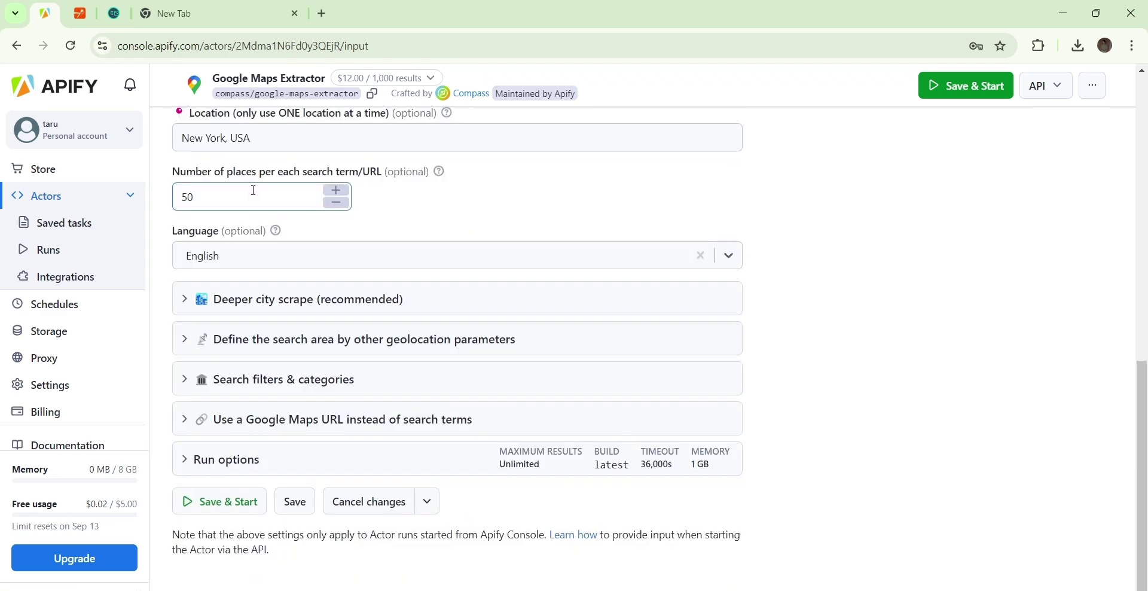
- Examine the search filters and category choices and the start URL option for using a Google Maps URL
{"action": "left_click", "coordinate": [218, 381]}
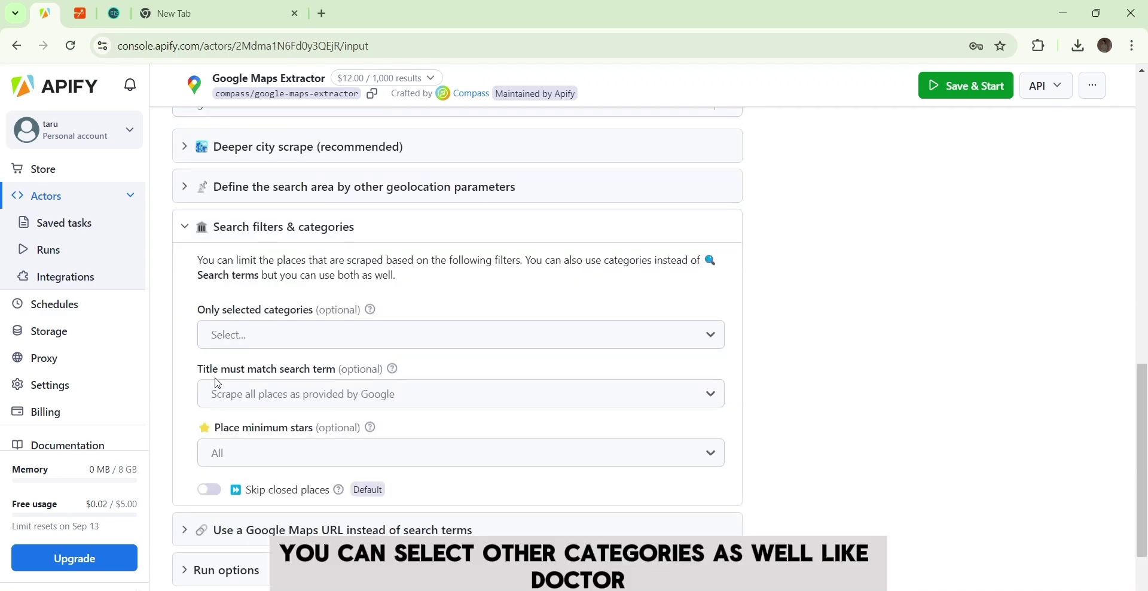
{"action": "left_click", "coordinate": [276, 327]}
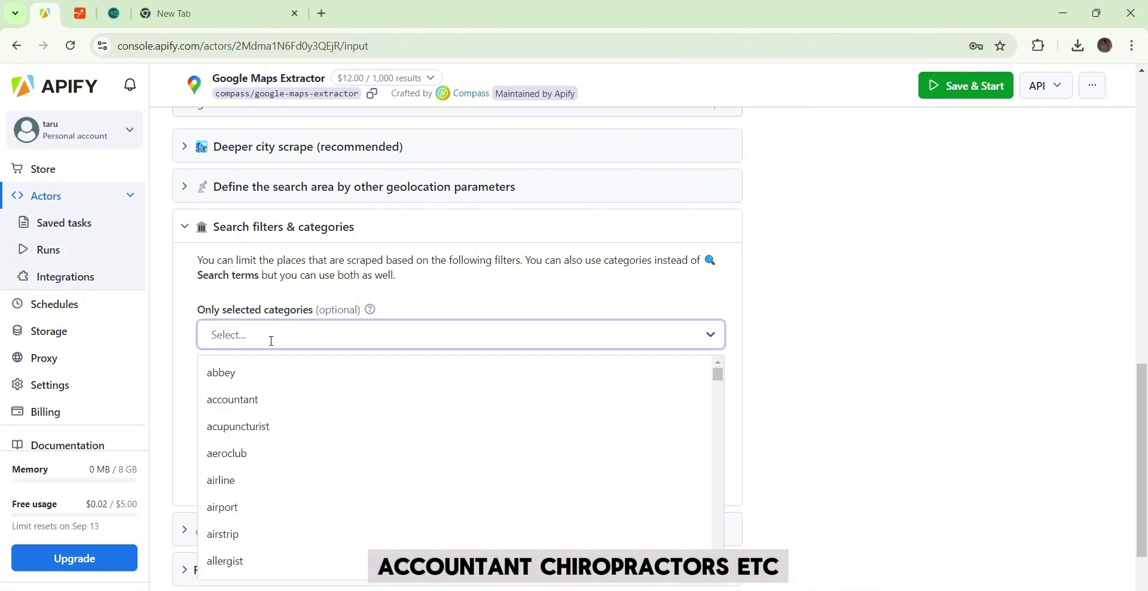
{"action": "key", "text": "Escape"}
{"action": "scroll", "coordinate": [245, 437], "scroll_direction": "down", "scroll_amount": 2}
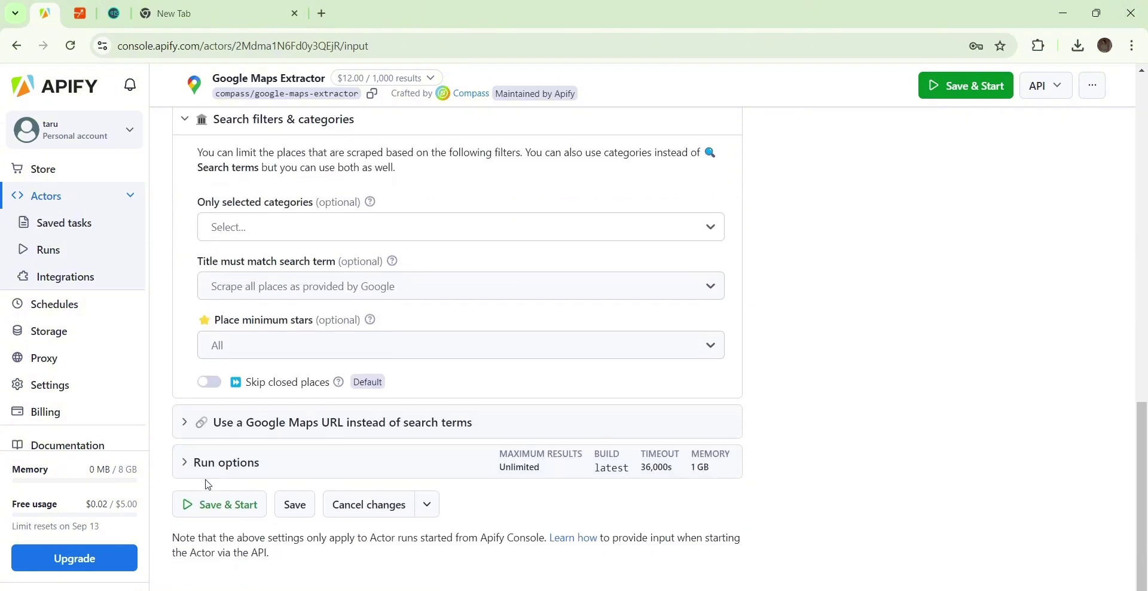
{"action": "left_click", "coordinate": [244, 435]}
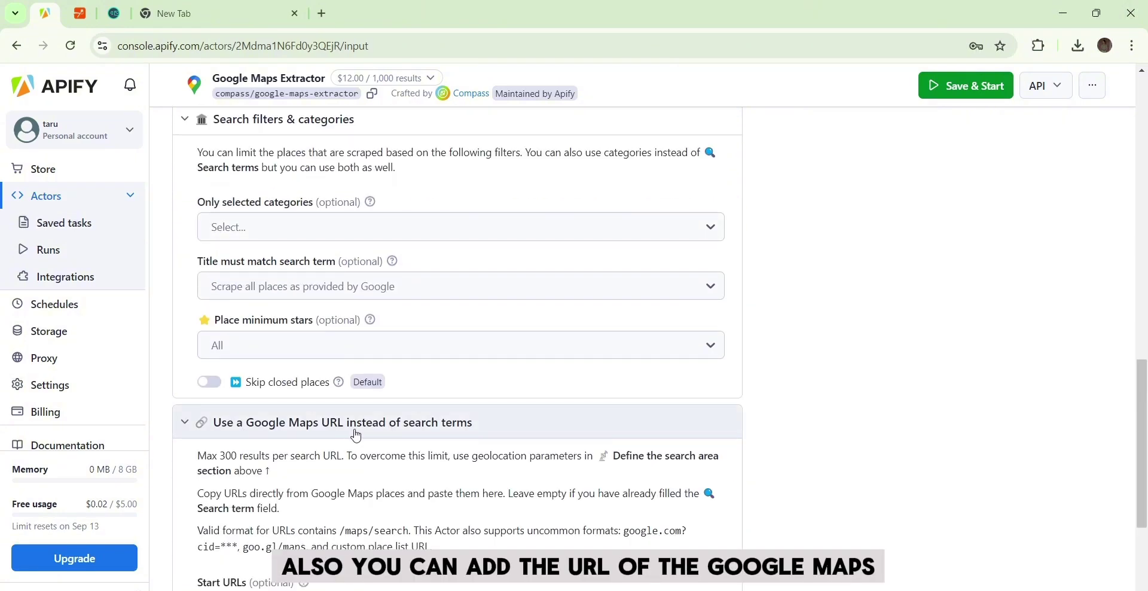
{"action": "scroll", "coordinate": [245, 436], "scroll_direction": "down", "scroll_amount": 4}
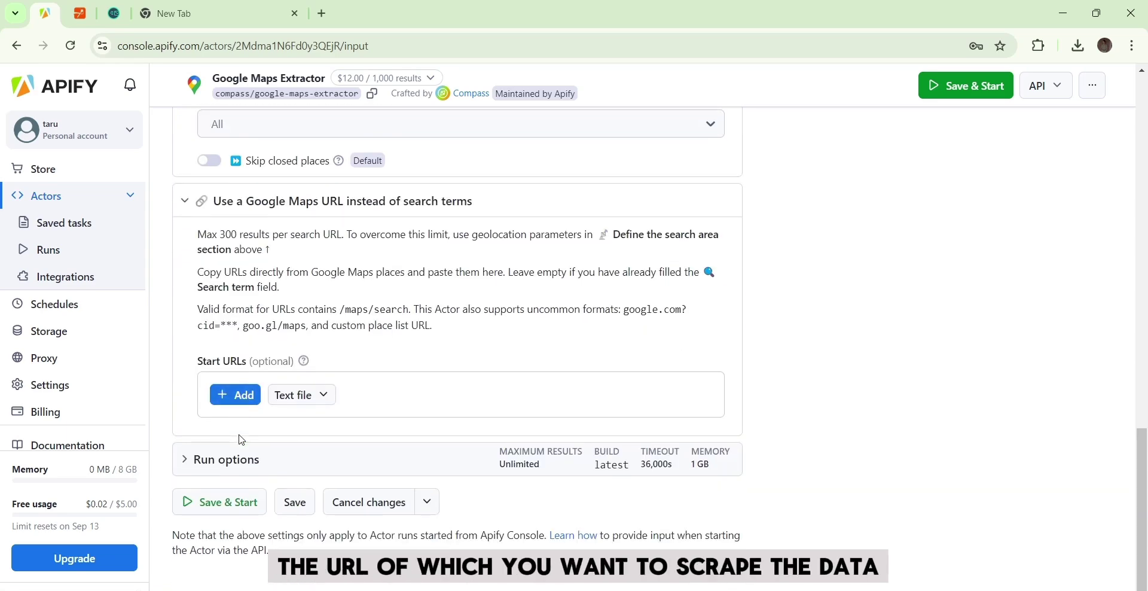
{"action": "left_click", "coordinate": [237, 396]}
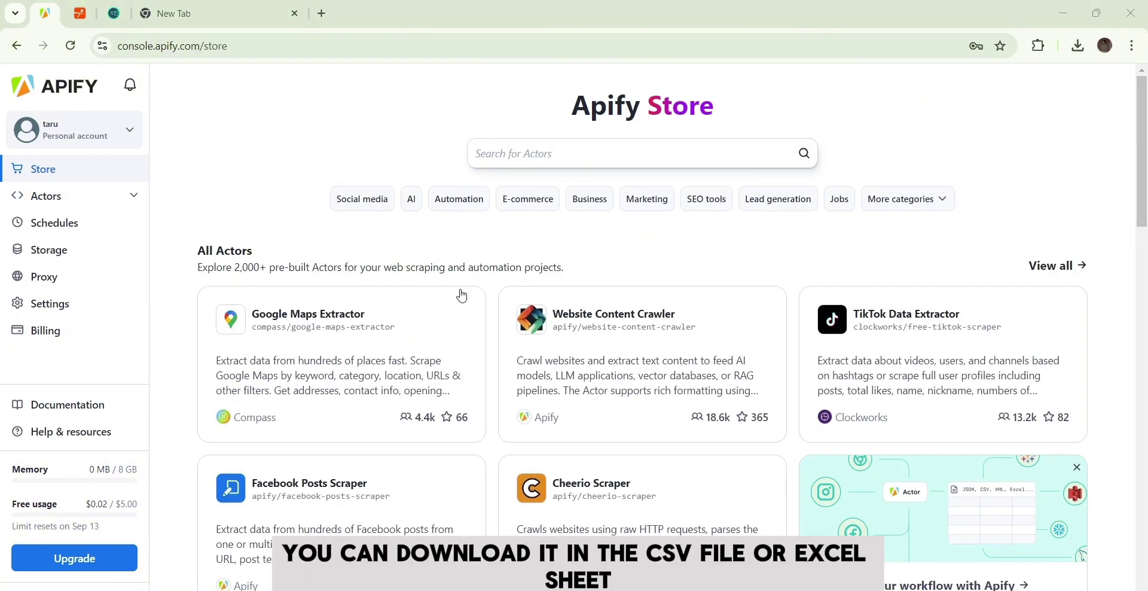
- Browse the Apify Store's developer tools, collections, community actors and featured developers
{"action": "scroll", "coordinate": [526, 265], "scroll_direction": "down", "scroll_amount": 9}
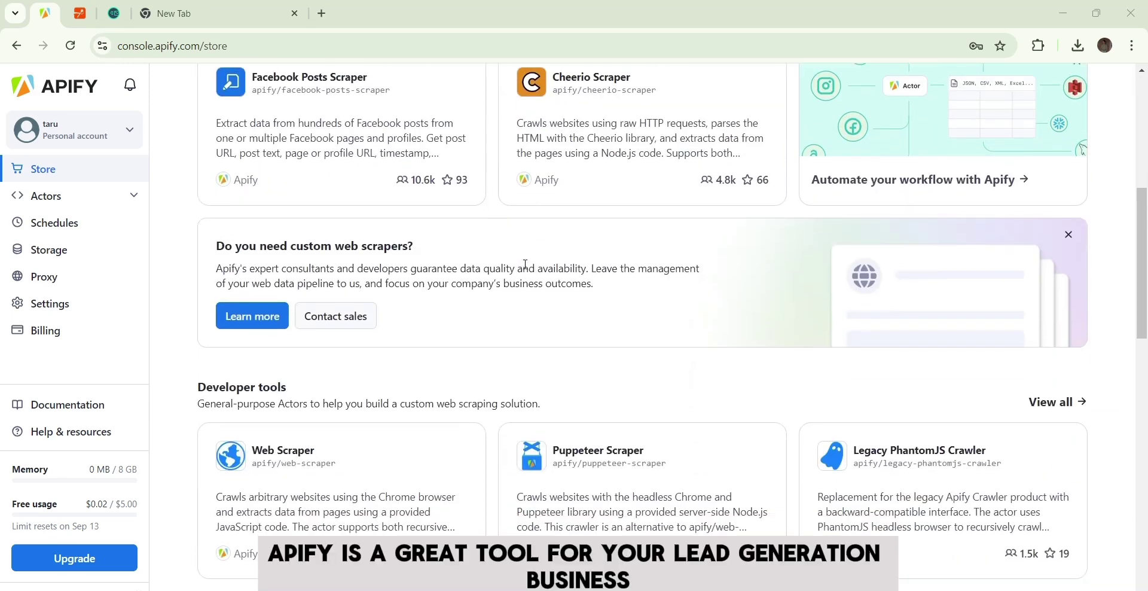
{"action": "scroll", "coordinate": [526, 264], "scroll_direction": "down", "scroll_amount": 7}
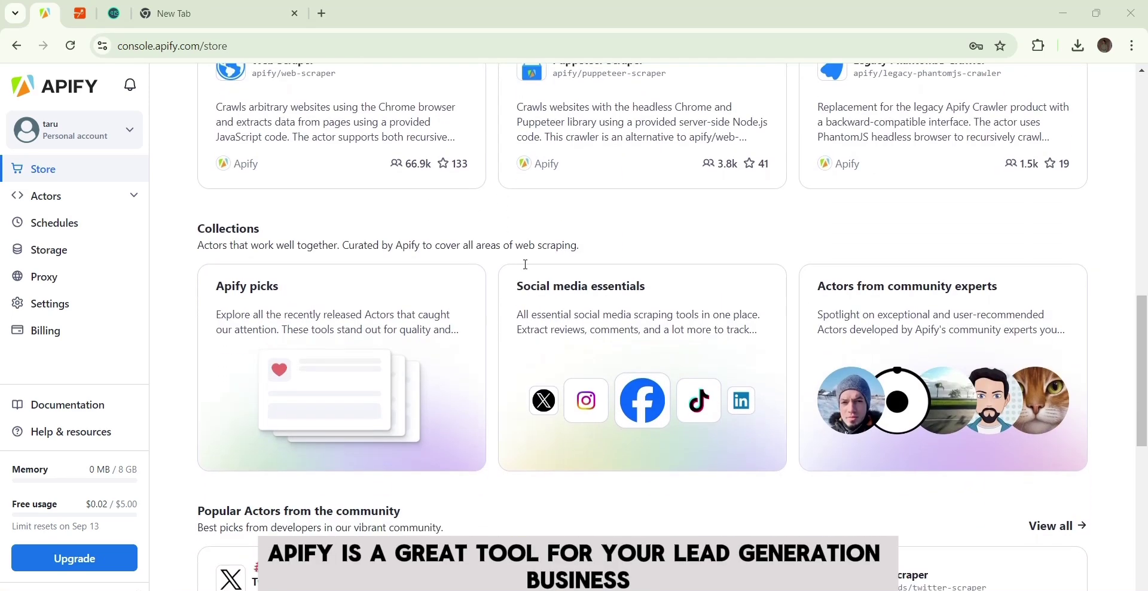
{"action": "scroll", "coordinate": [526, 264], "scroll_direction": "down", "scroll_amount": 5}
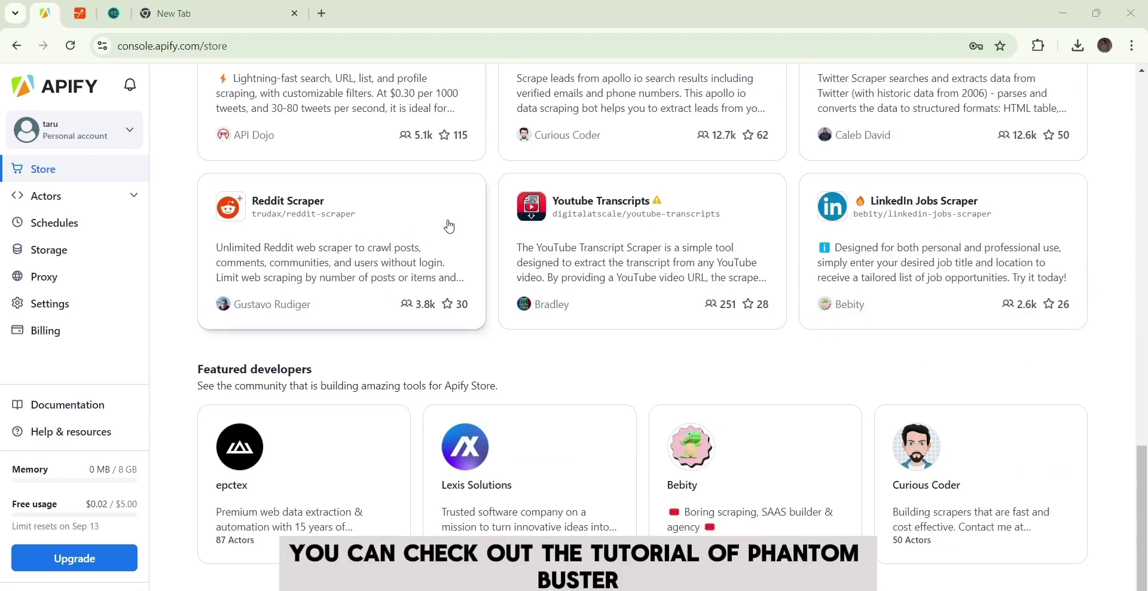
{"action": "scroll", "coordinate": [493, 218], "scroll_direction": "up", "scroll_amount": 10}
{"action": "scroll", "coordinate": [493, 218], "scroll_direction": "up", "scroll_amount": 8}
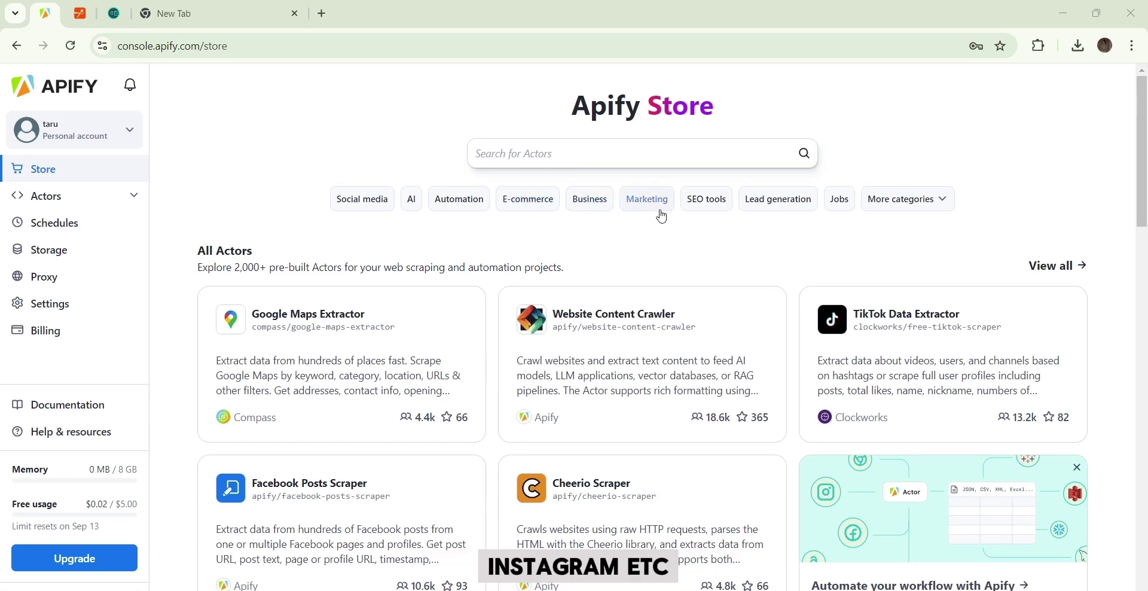
- Create a new schedule on the Schedules page and review its setup options
{"action": "left_click", "coordinate": [82, 227]}
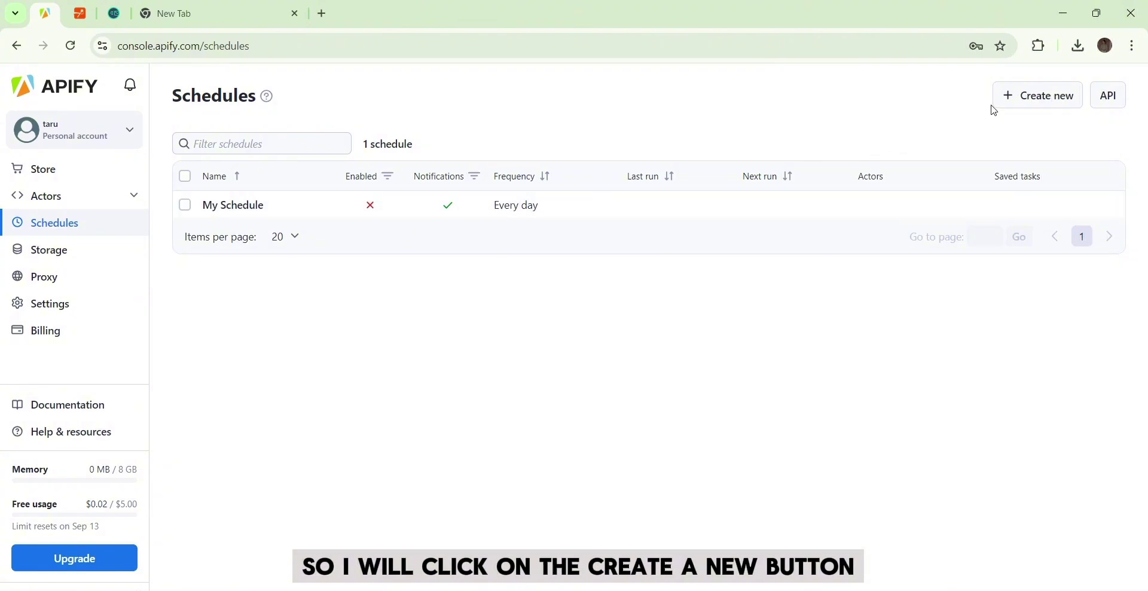
{"action": "left_click", "coordinate": [1027, 102]}
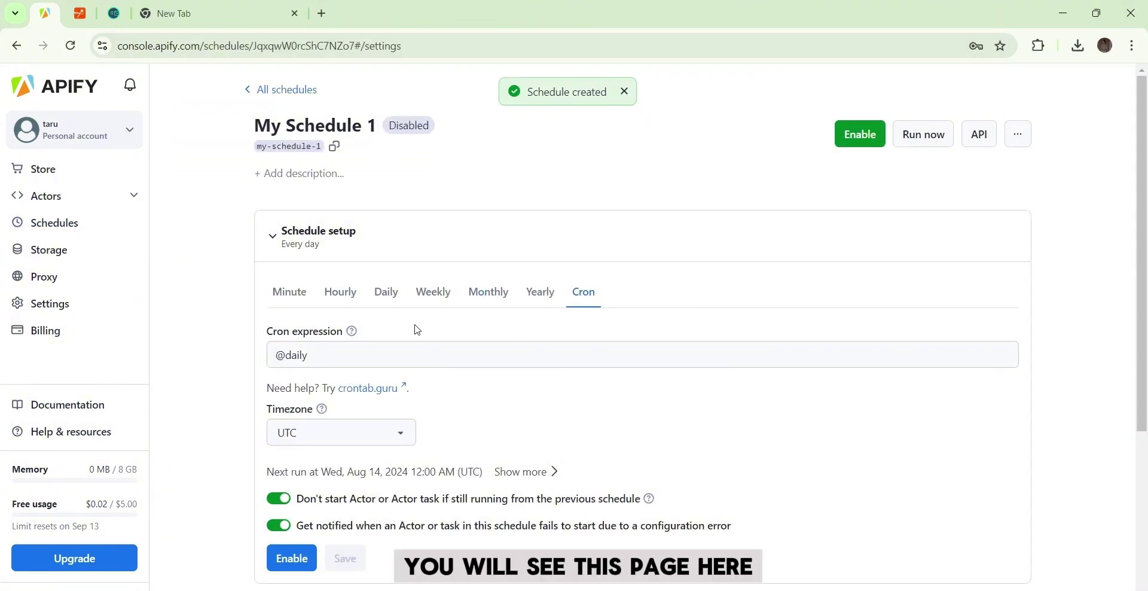
{"action": "scroll", "coordinate": [473, 380], "scroll_direction": "down", "scroll_amount": 3}
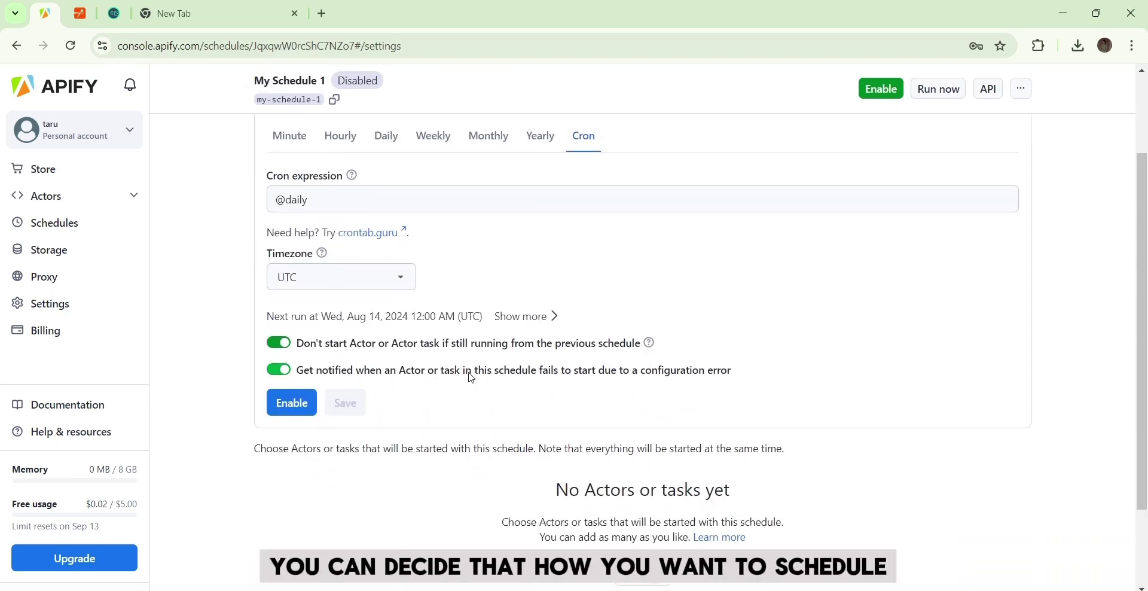
{"action": "scroll", "coordinate": [504, 226], "scroll_direction": "up", "scroll_amount": 3}
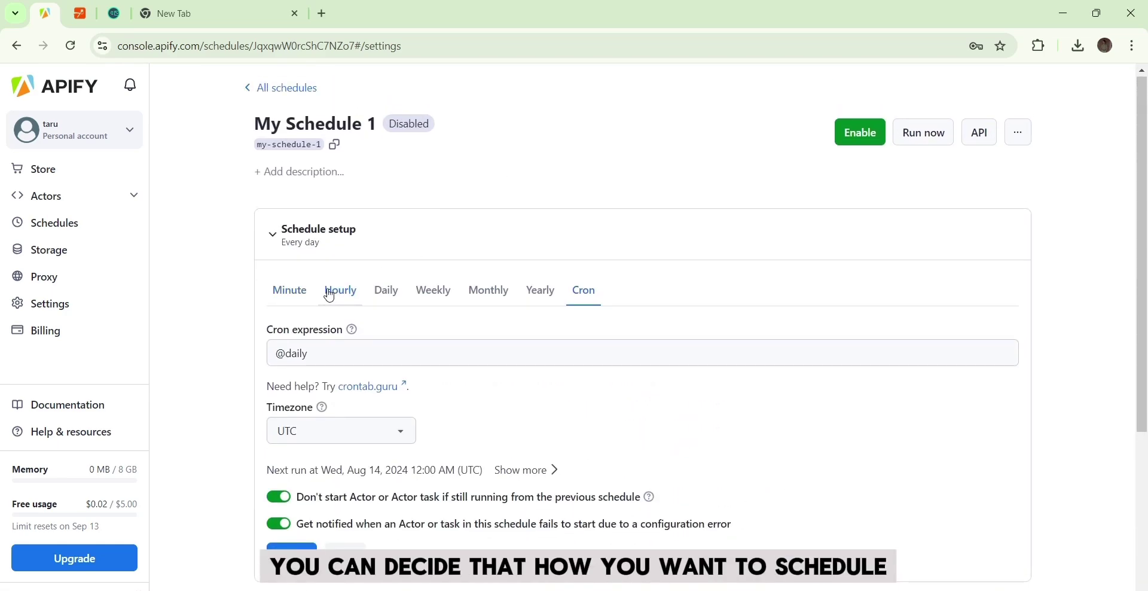
- Switch the new schedule's frequency to Daily and look through the available timezones
{"action": "left_click", "coordinate": [388, 294]}
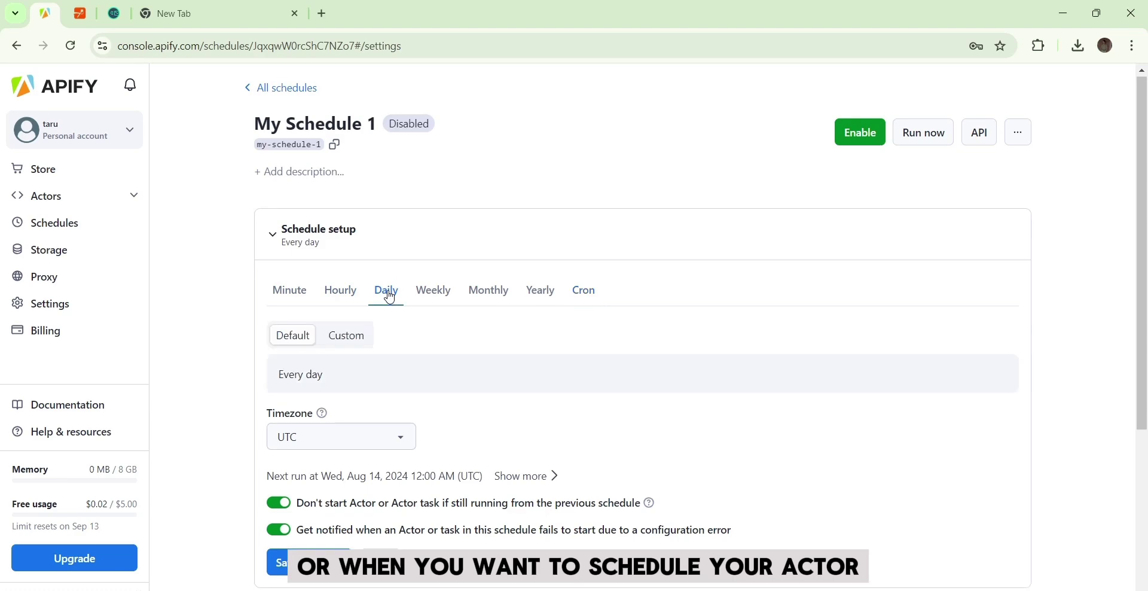
{"action": "scroll", "coordinate": [402, 324], "scroll_direction": "down", "scroll_amount": 1}
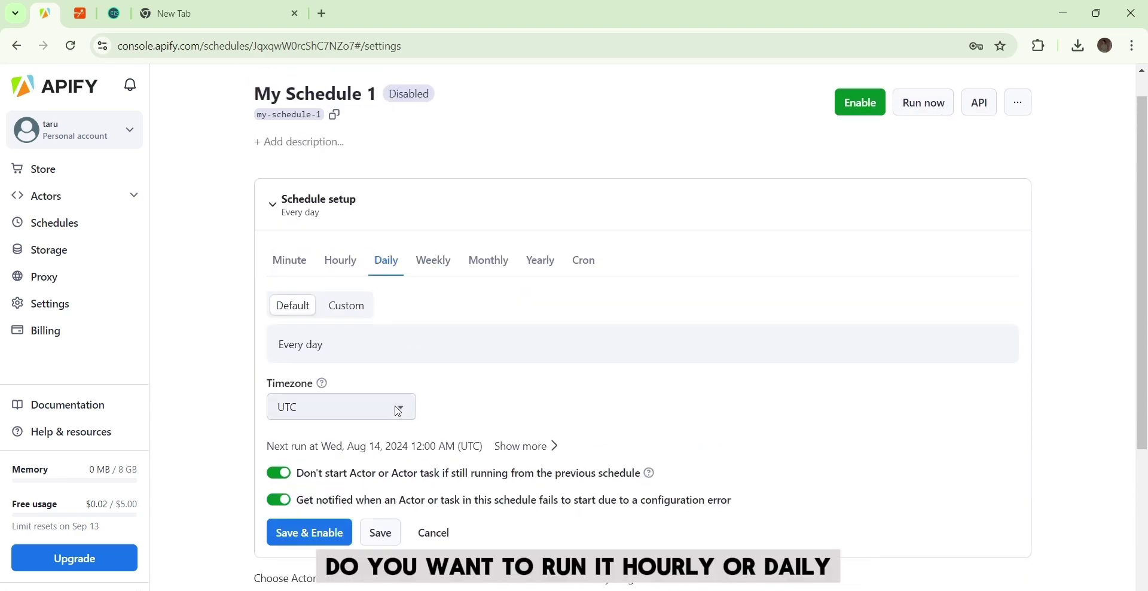
{"action": "left_click", "coordinate": [398, 407]}
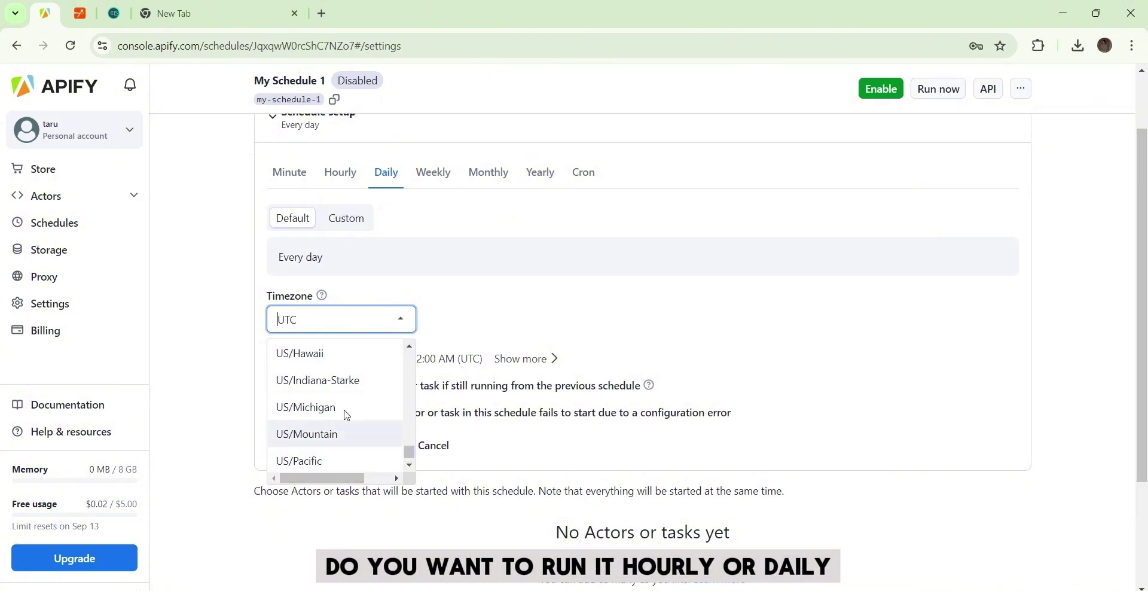
- Examine the schedule's custom weekly options for days and start time, and its custom monthly options
{"action": "left_click", "coordinate": [434, 182]}
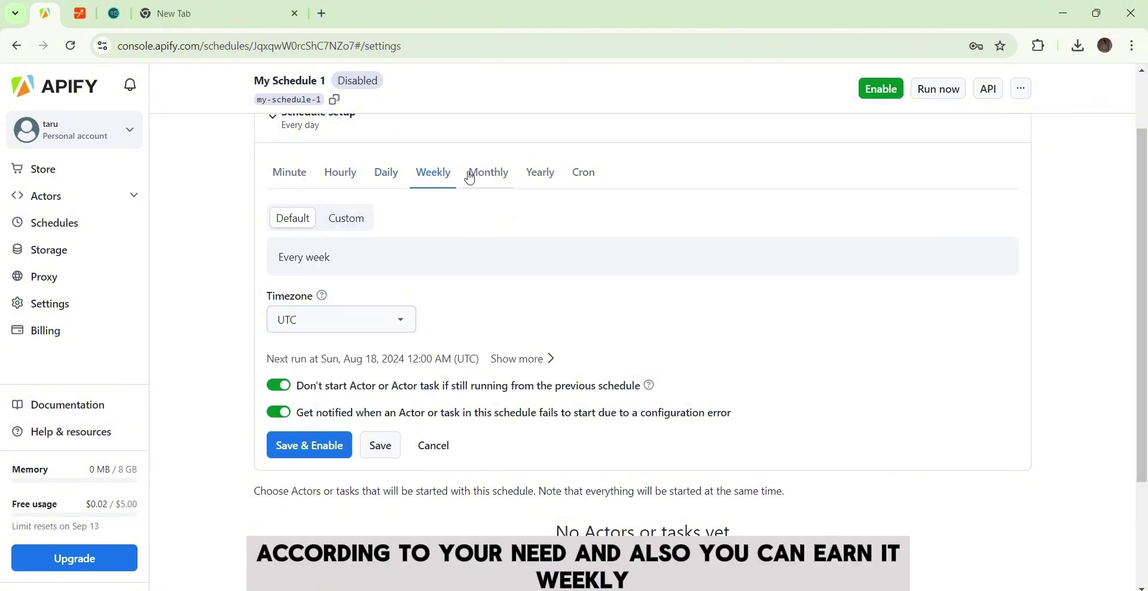
{"action": "left_click", "coordinate": [346, 219]}
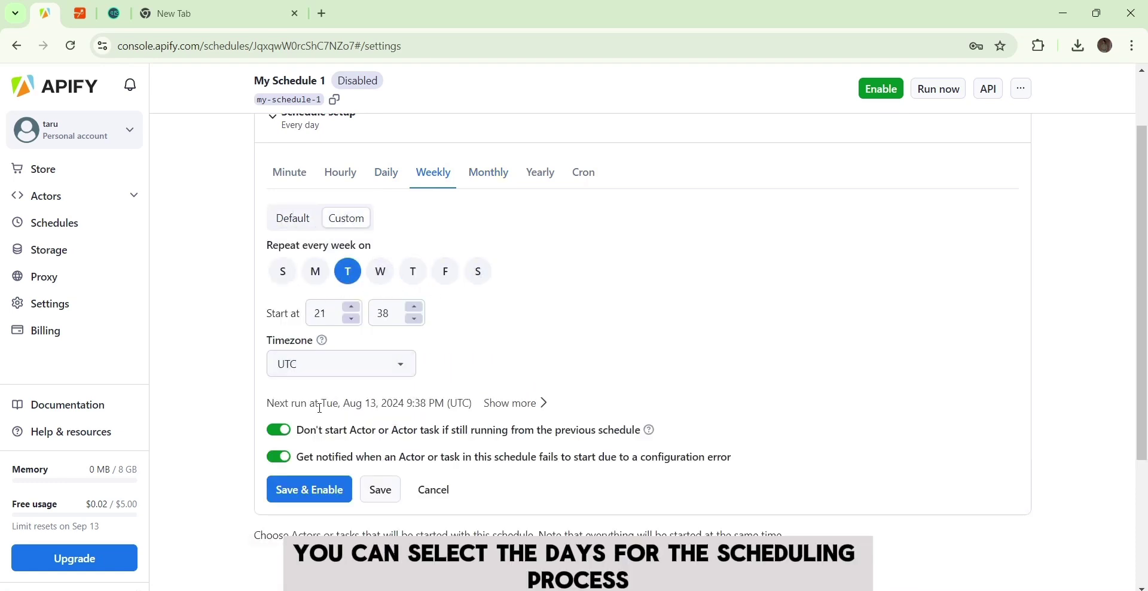
{"action": "left_click", "coordinate": [491, 179]}
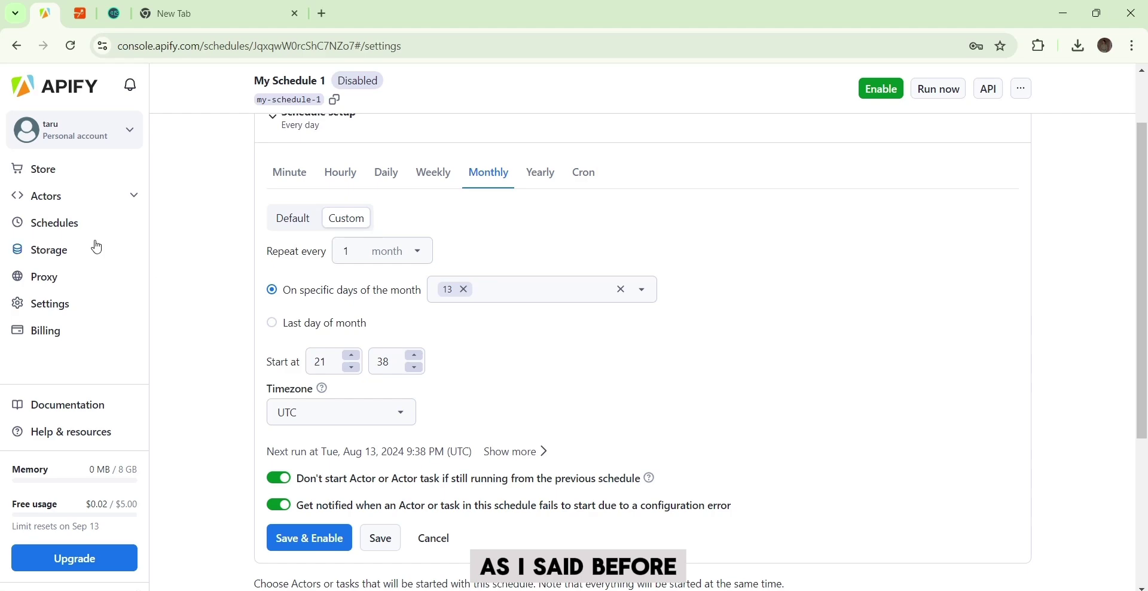
- Return to the Apify Store's overview of pre-built Actors
{"action": "left_click", "coordinate": [49, 170]}
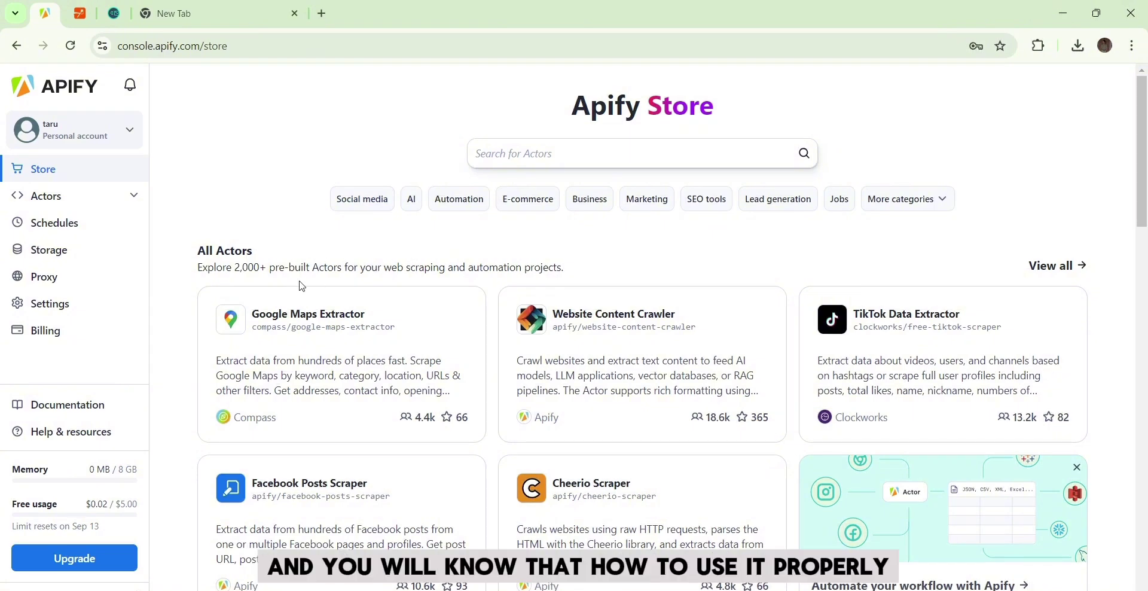
{"action": "triple_click", "coordinate": [197, 270]}
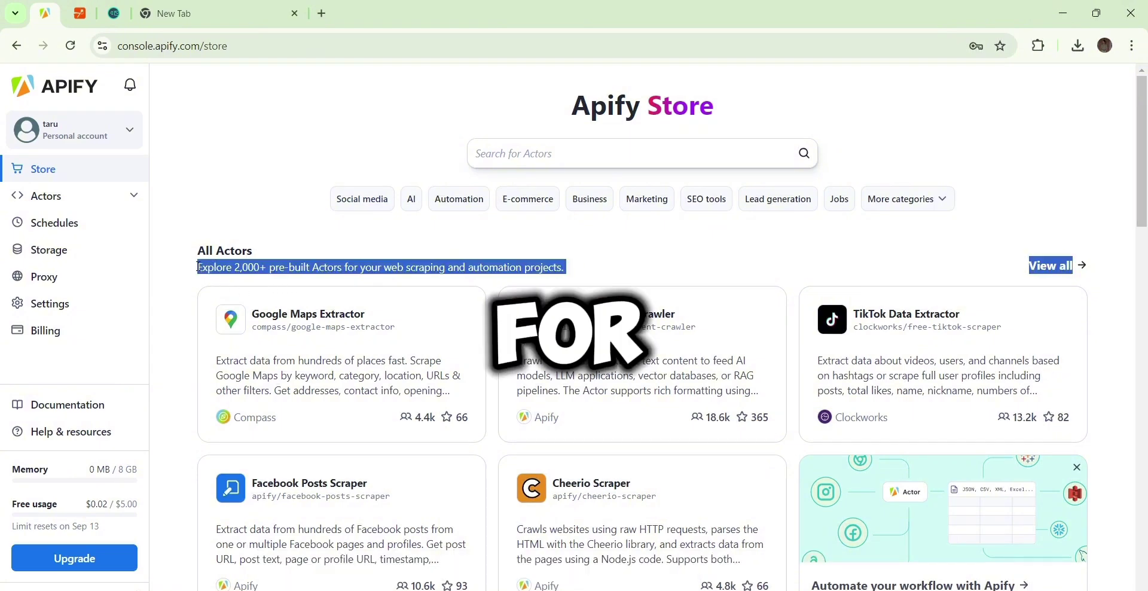
{"action": "left_click", "coordinate": [196, 272]}
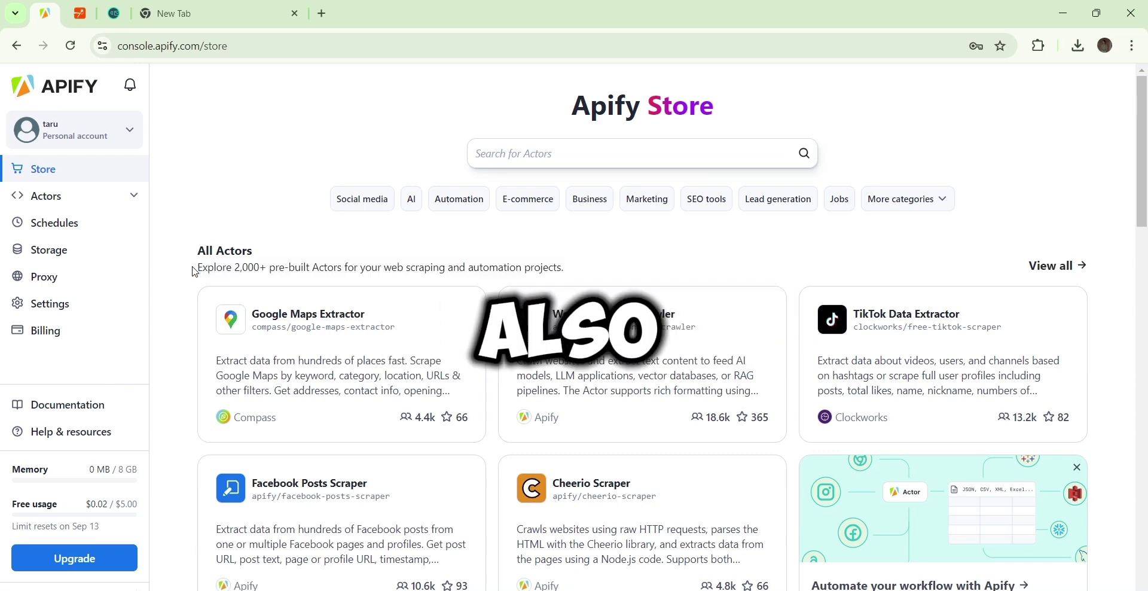